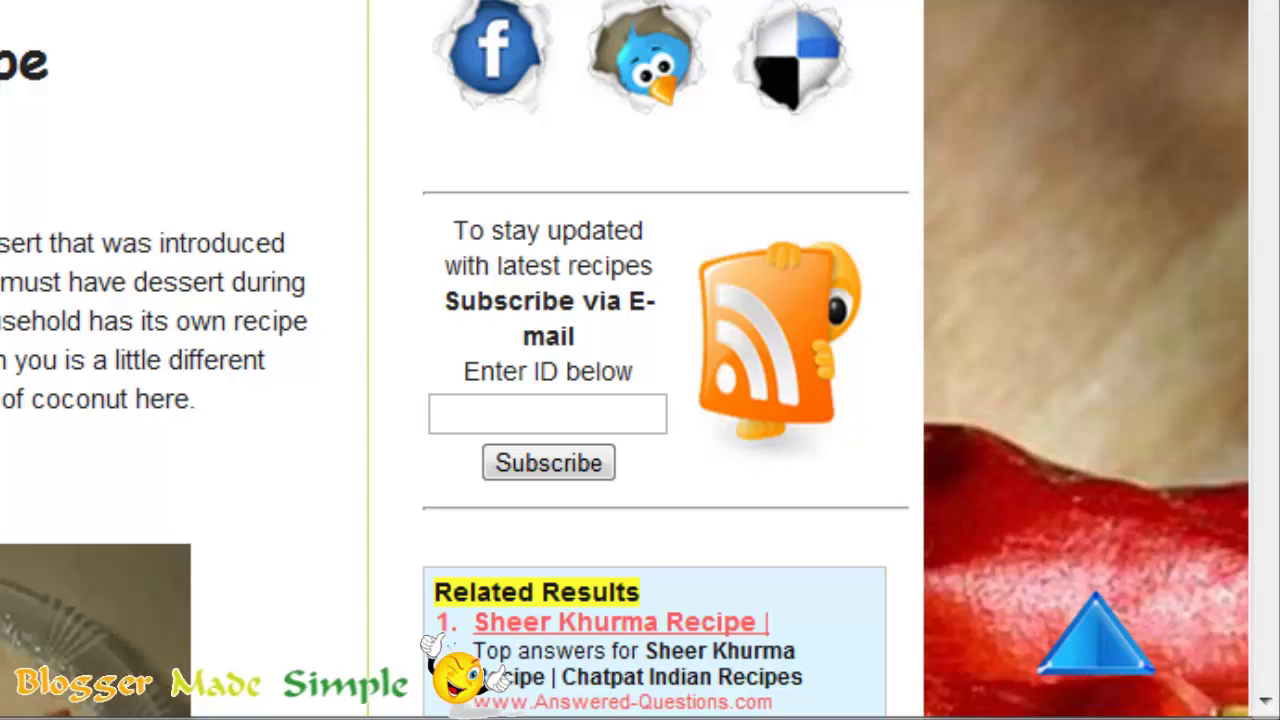
Scroll down the Sheer Khurma recipe page and use its blue arrow button to return to the top.
{"action": "left_click_drag", "start_coordinate": [1262, 40], "coordinate": [1214, 147]}
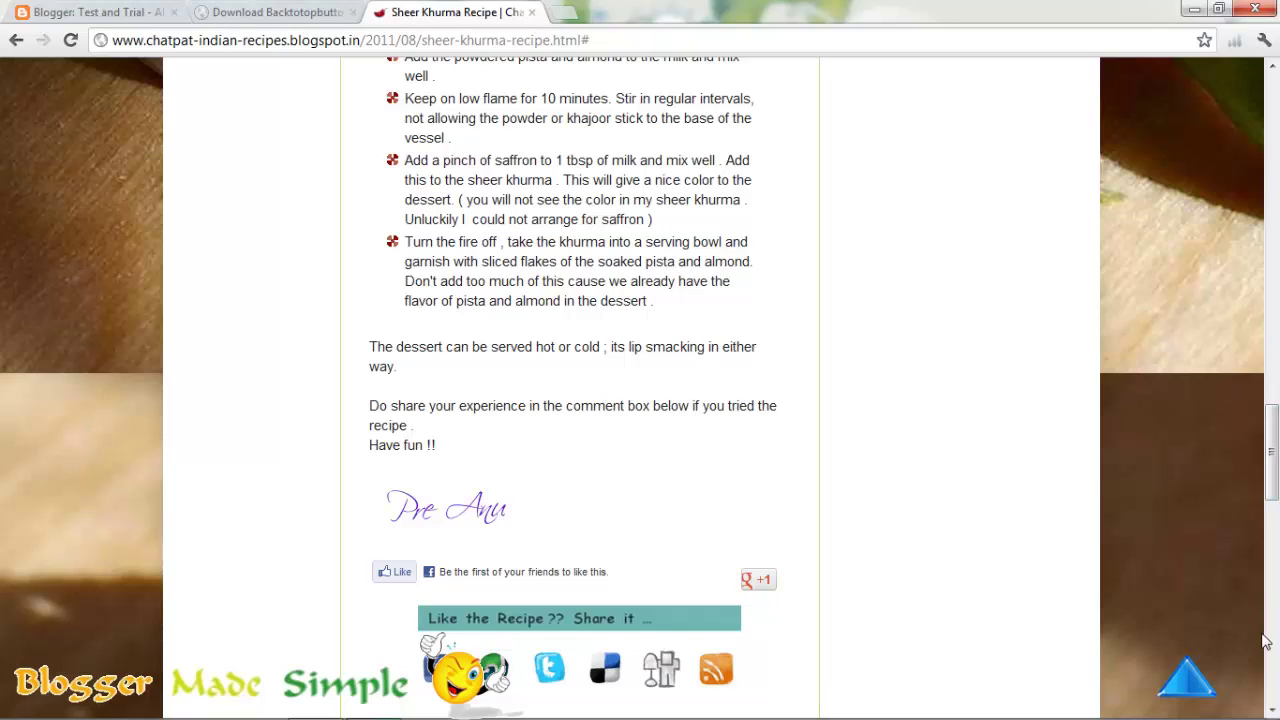
{"action": "left_click", "coordinate": [1192, 686]}
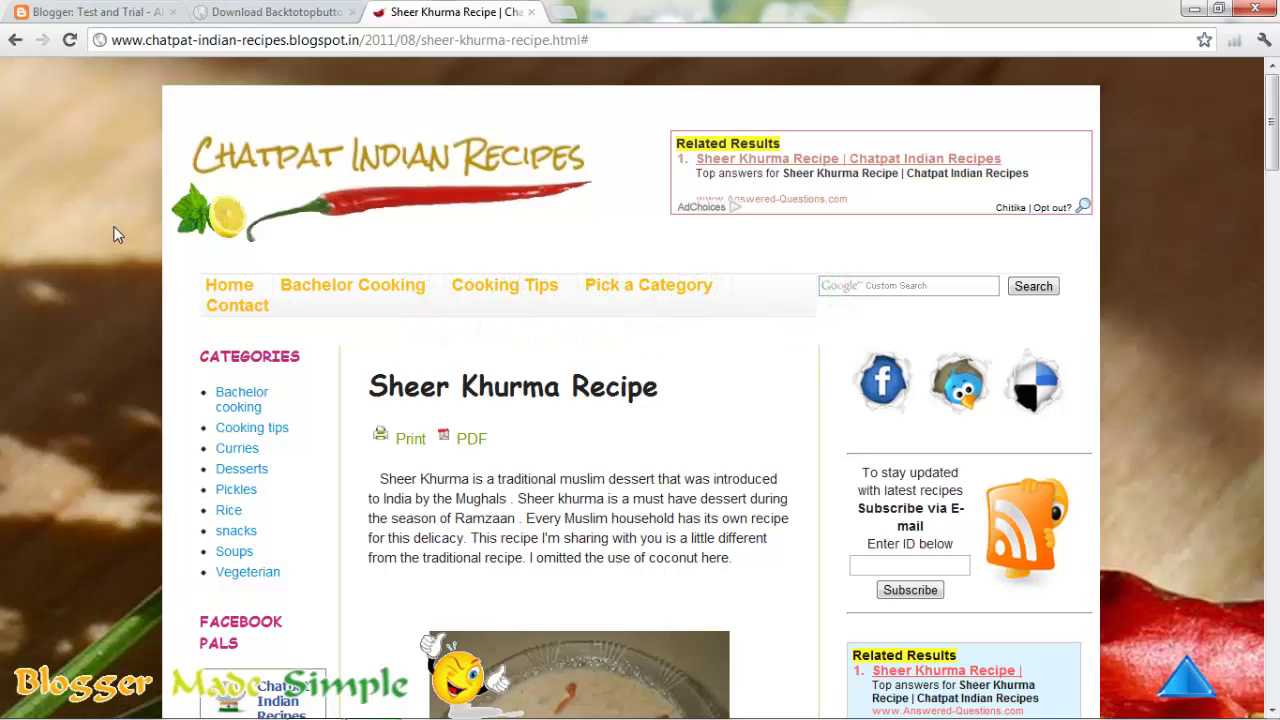
Request the Backtotopbuttoncode.txt download on the Ziddu page and go to the verification code field.
{"action": "left_click", "coordinate": [276, 10]}
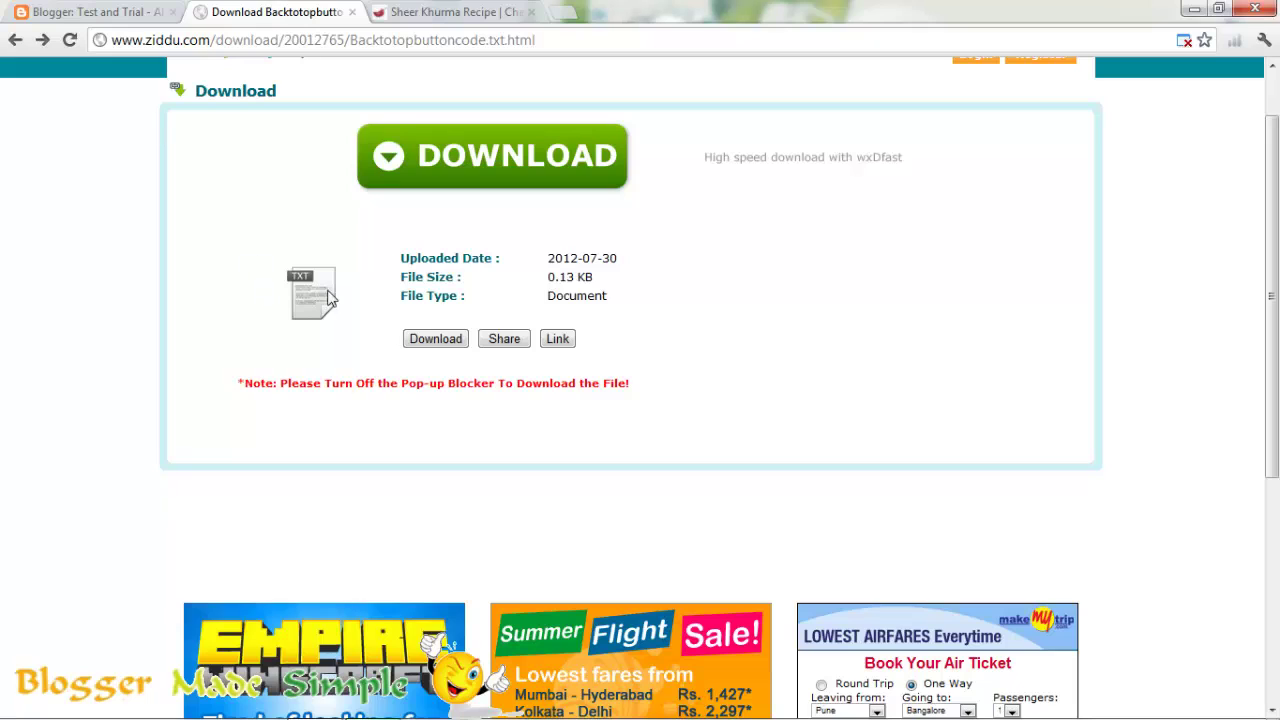
{"action": "left_click", "coordinate": [420, 342]}
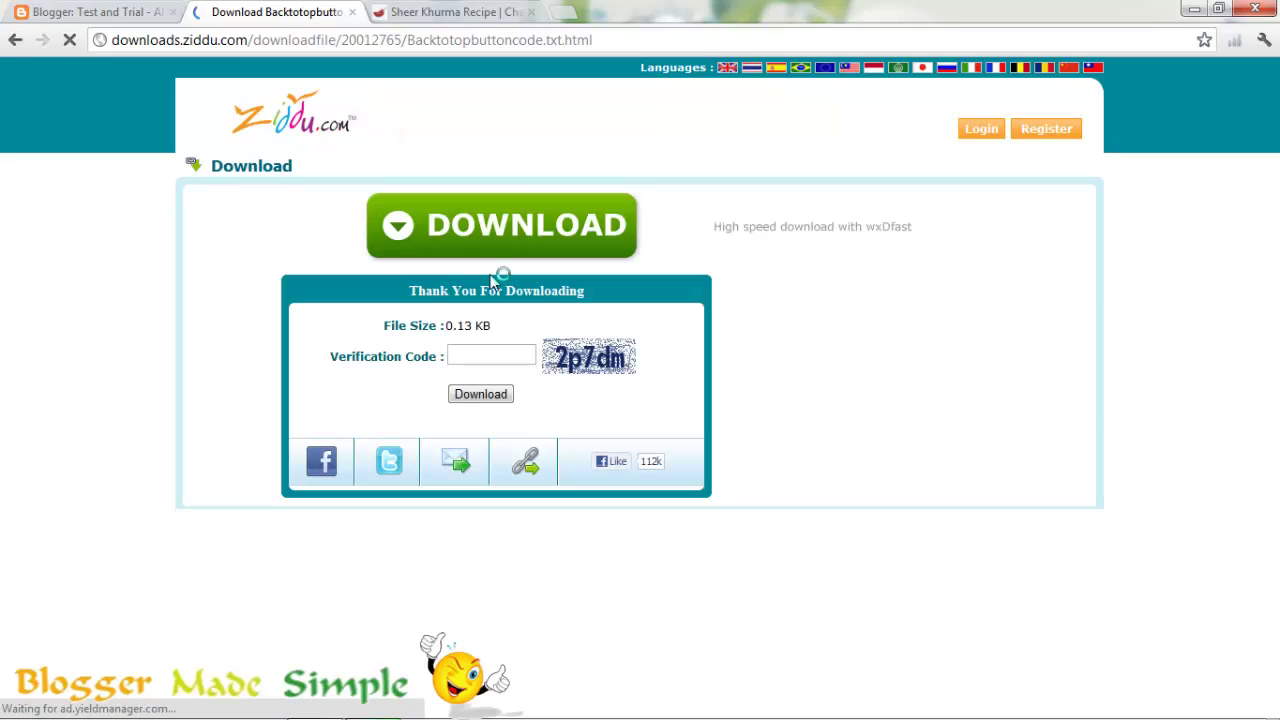
{"action": "left_click", "coordinate": [466, 355]}
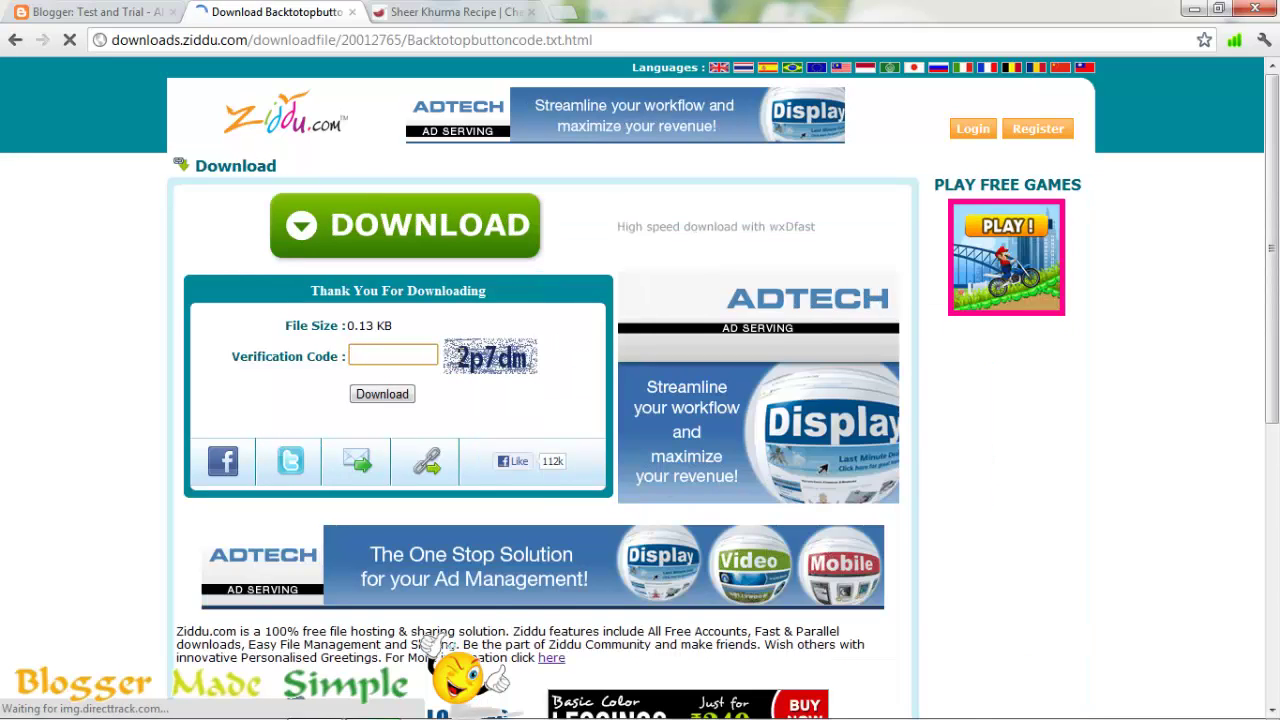
Create a new post in the Test and Trial blog and title it BTT.
{"action": "key", "text": "ctrl+shift+Tab"}
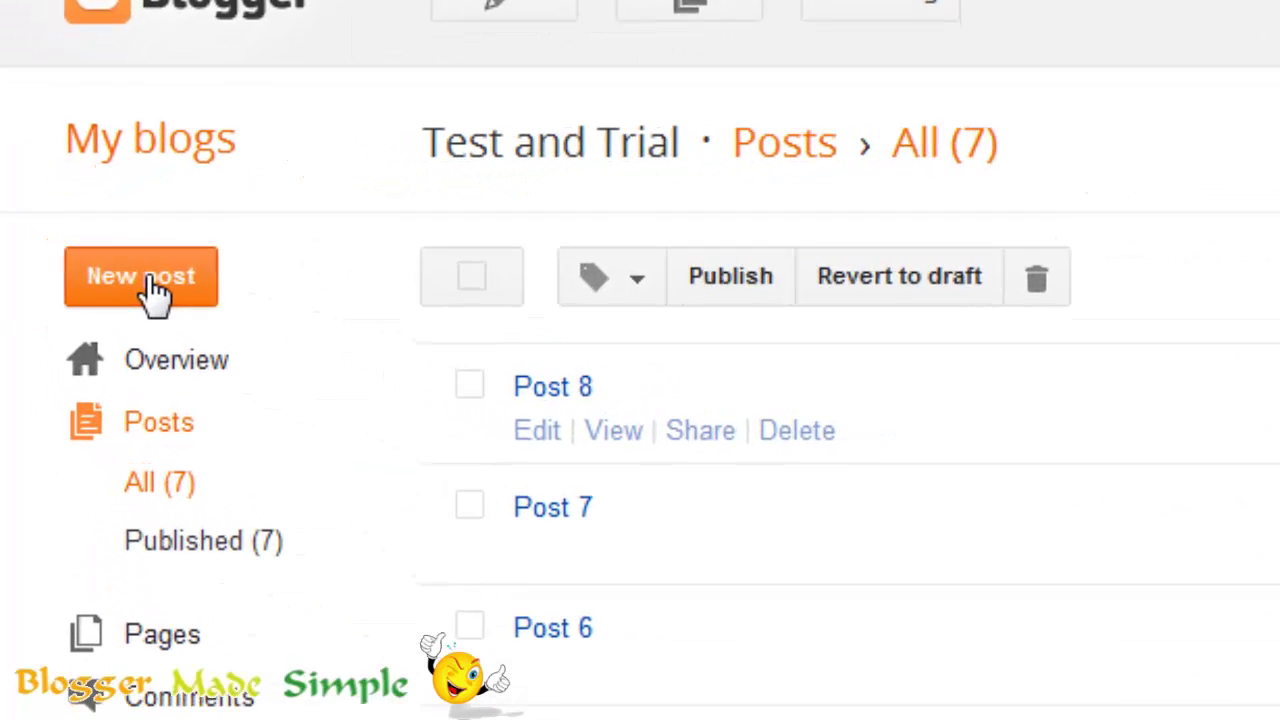
{"action": "left_click", "coordinate": [172, 298]}
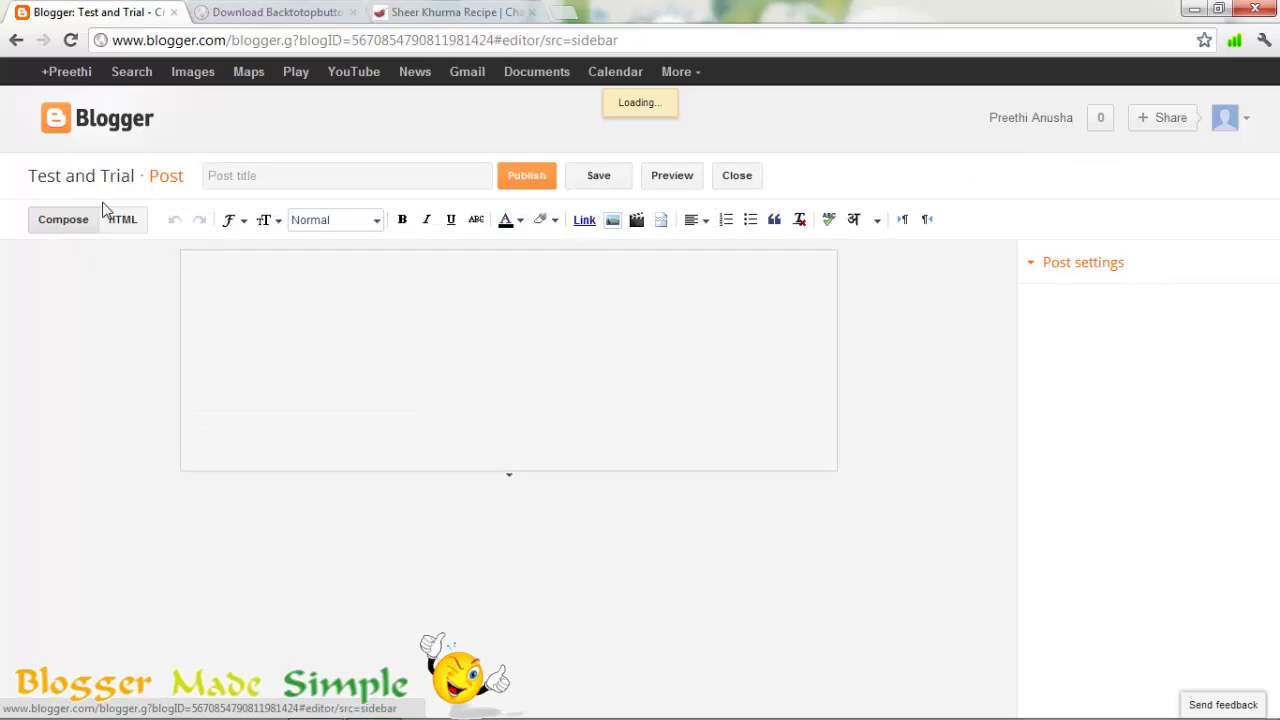
{"action": "left_click", "coordinate": [232, 169]}
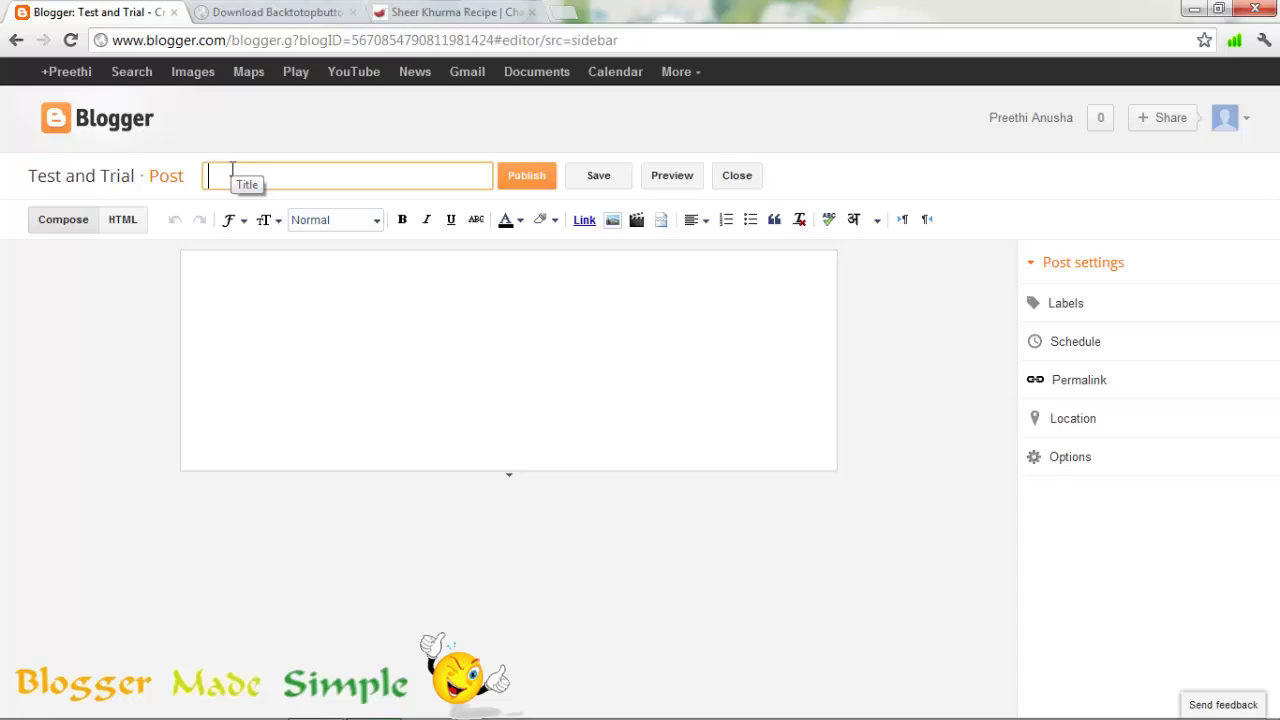
{"action": "type", "text": "btt"}
{"action": "key", "text": "BackSpace"}
{"action": "key", "text": "BackSpace"}
{"action": "key", "text": "BackSpace"}
{"action": "type", "text": "BTT"}
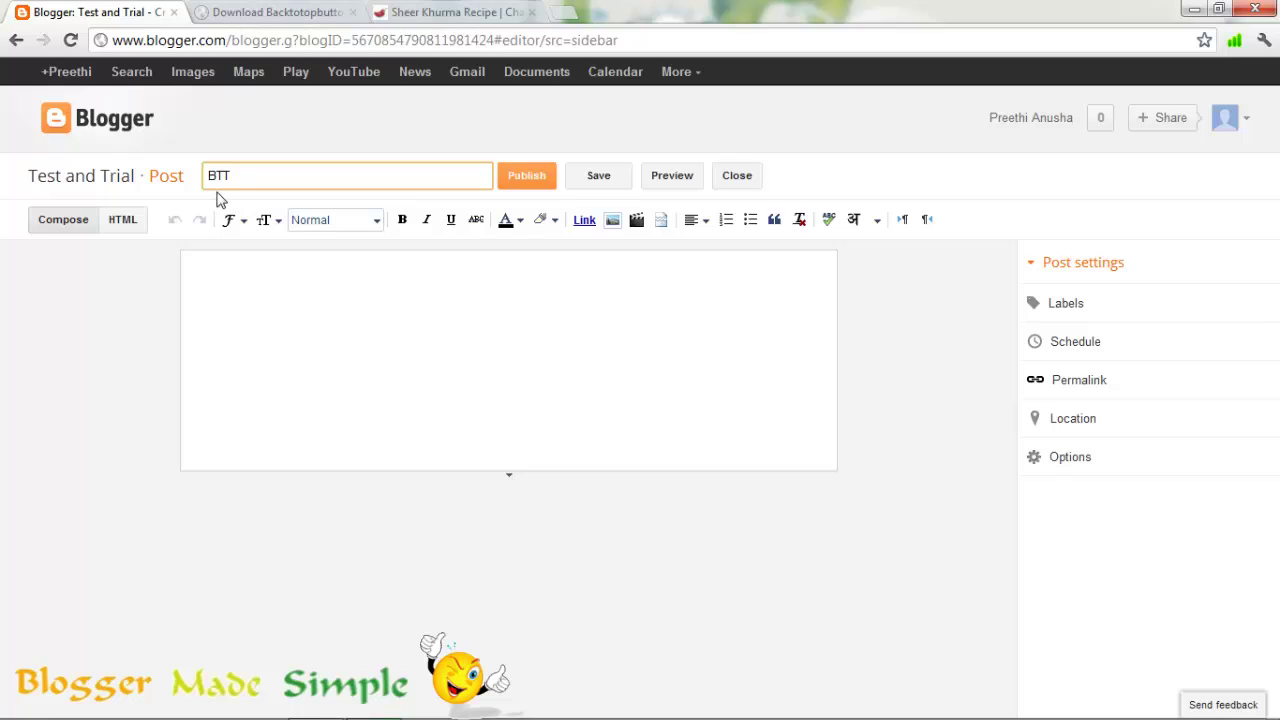
Upload the button PNG image from the Desktop and insert it into the body of the BTT post.
{"action": "left_click", "coordinate": [207, 321]}
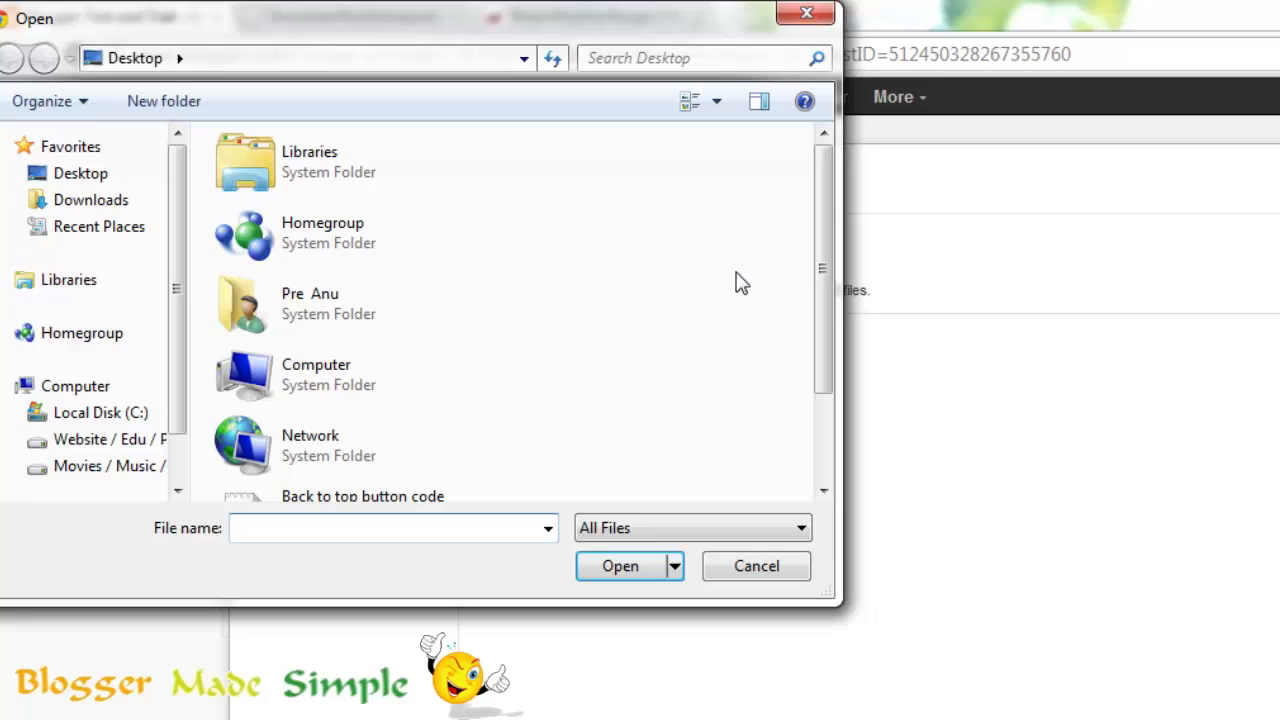
{"action": "left_click_drag", "start_coordinate": [823, 270], "coordinate": [737, 380]}
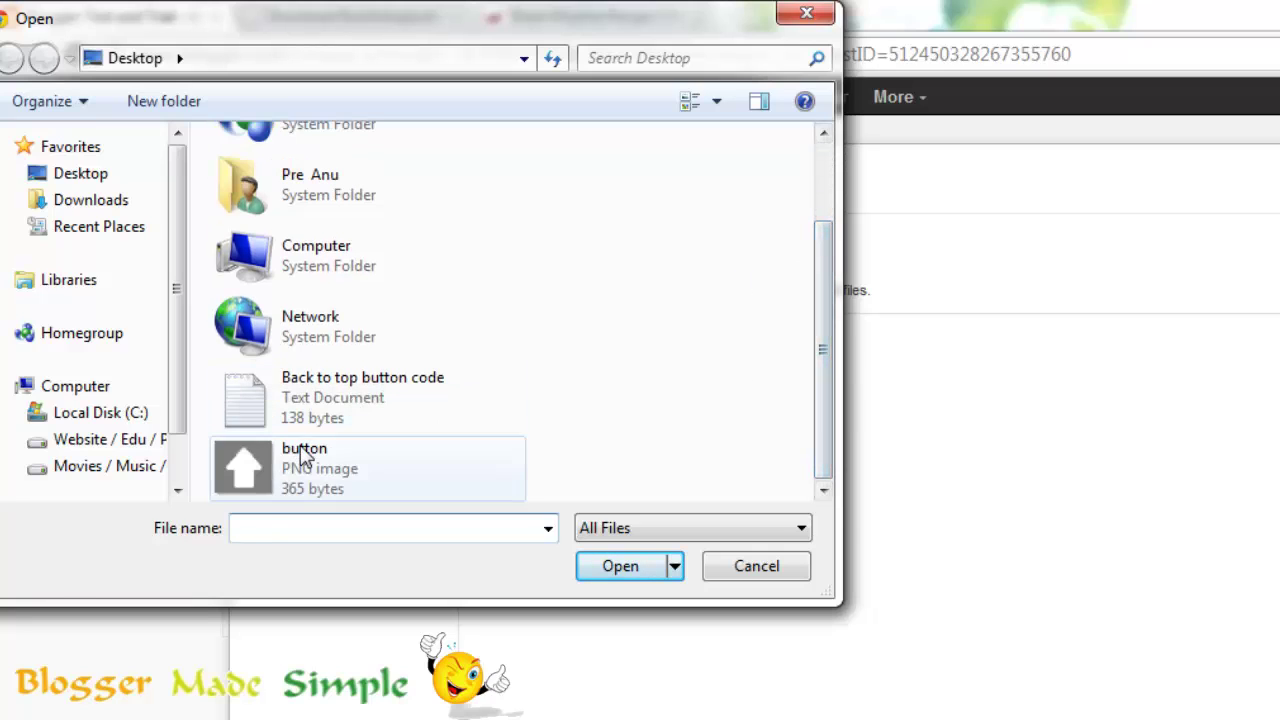
{"action": "left_click", "coordinate": [420, 465]}
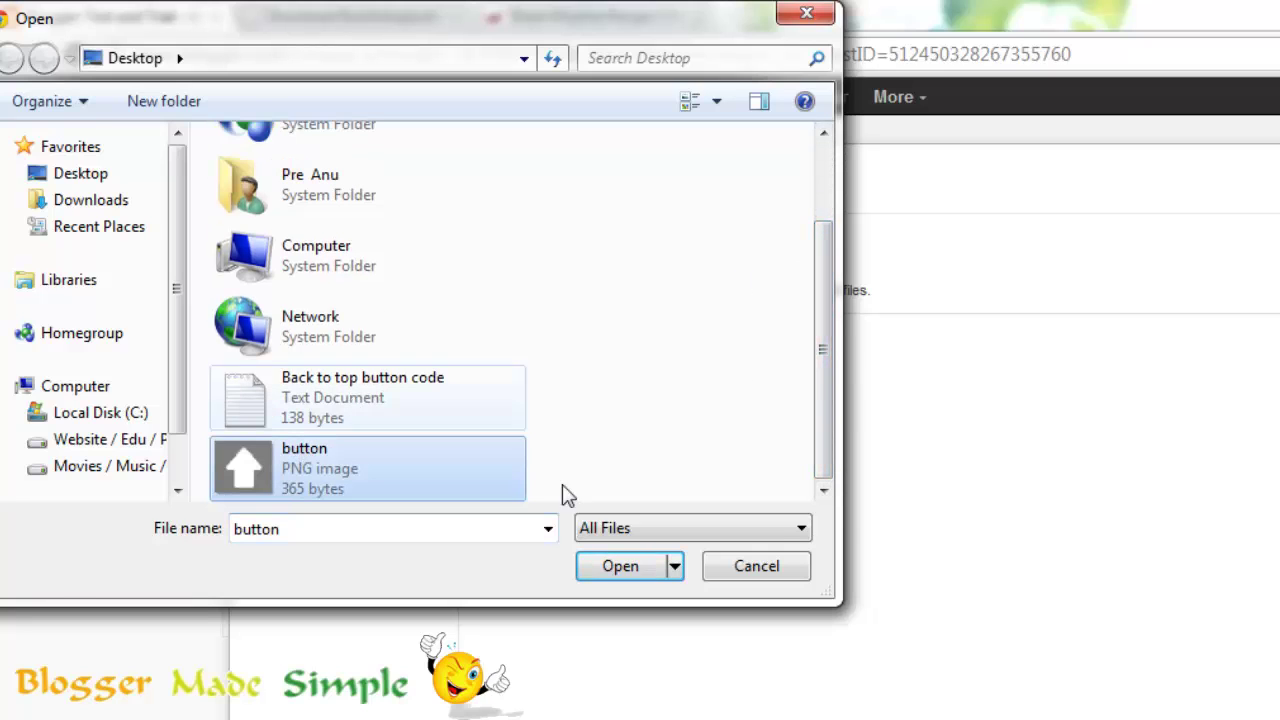
{"action": "left_click", "coordinate": [629, 557]}
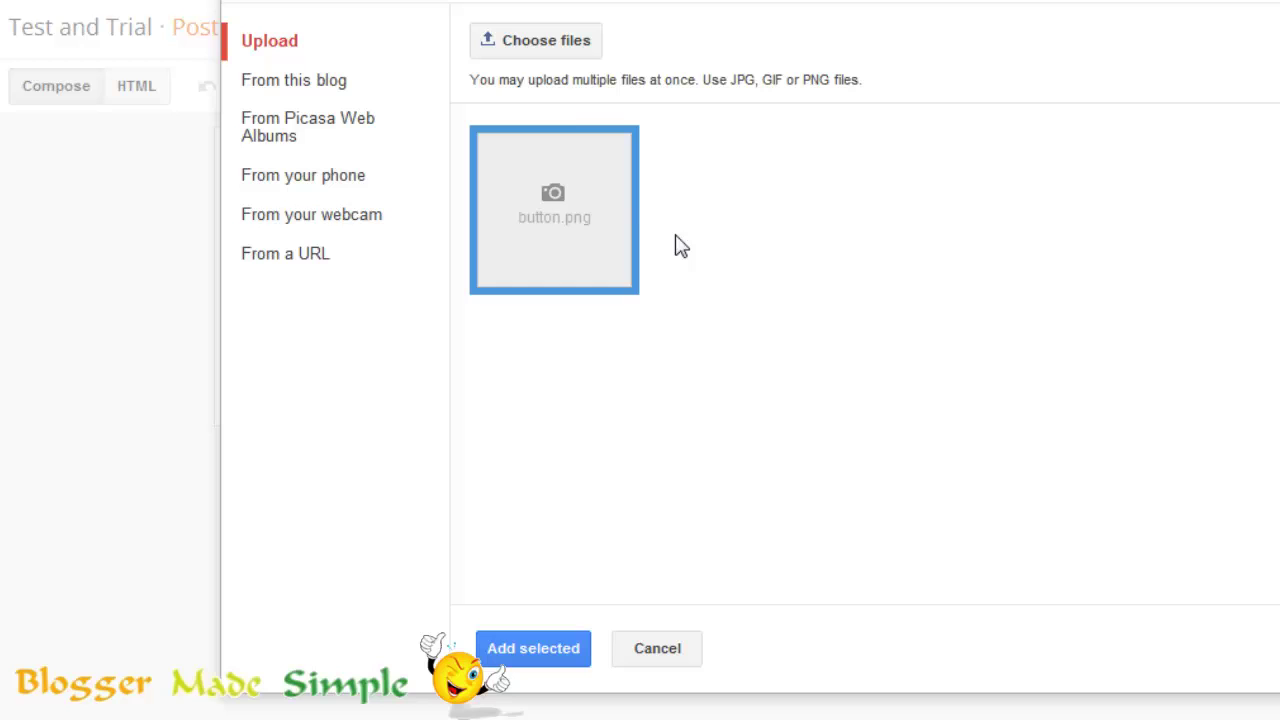
{"action": "left_click", "coordinate": [535, 642]}
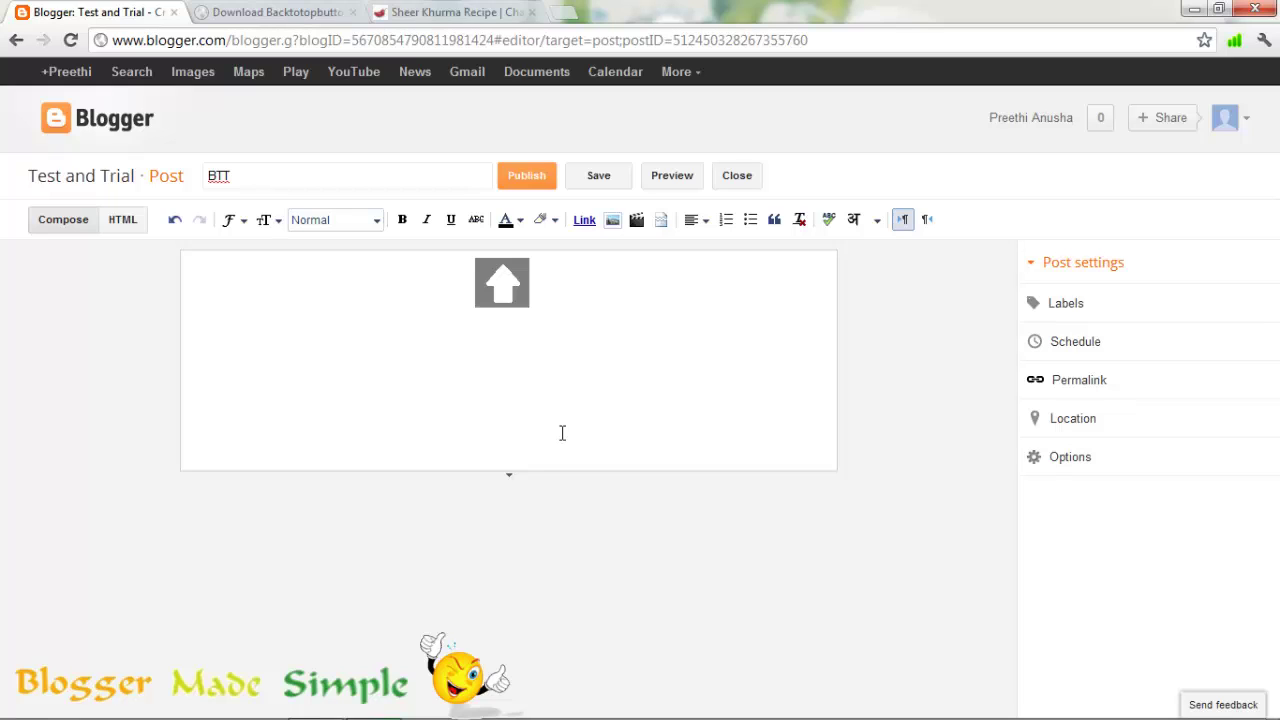
Copy the arrow image's link address and substitute it for YOUR BUTTON ADDRESS in the Back to top button code file in Notepad.
{"action": "right_click", "coordinate": [500, 280]}
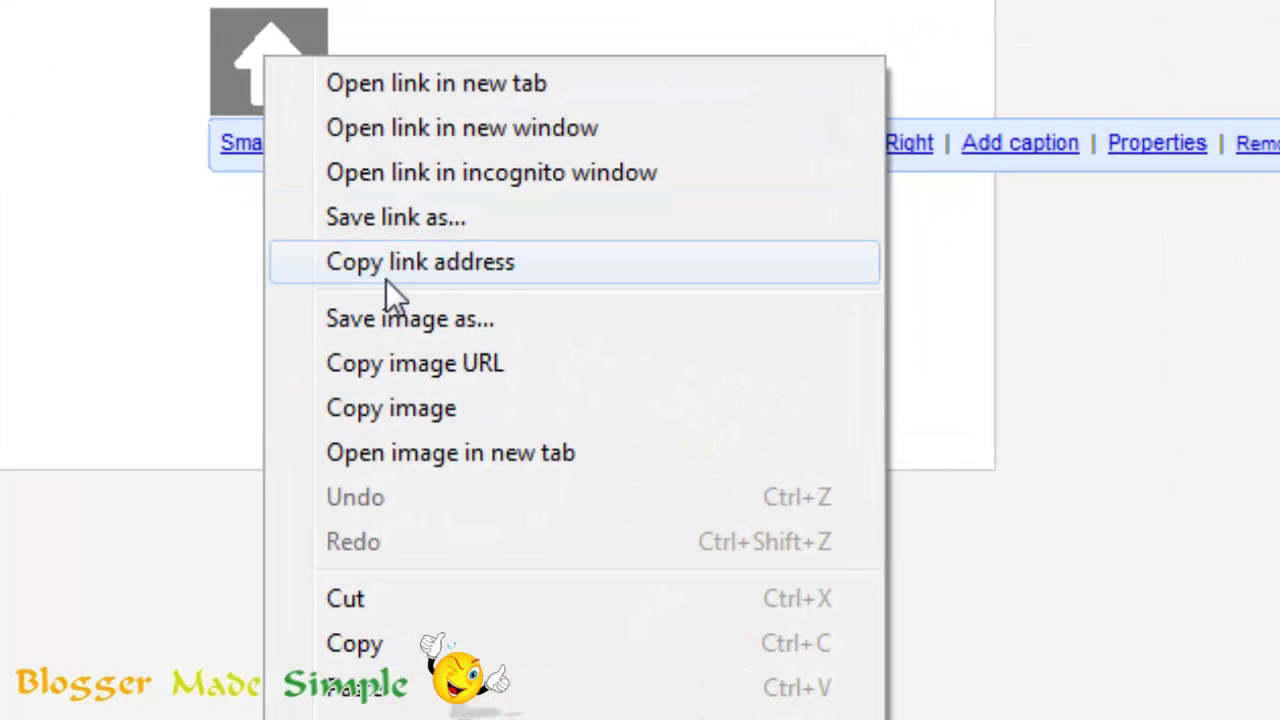
{"action": "left_click", "coordinate": [388, 276]}
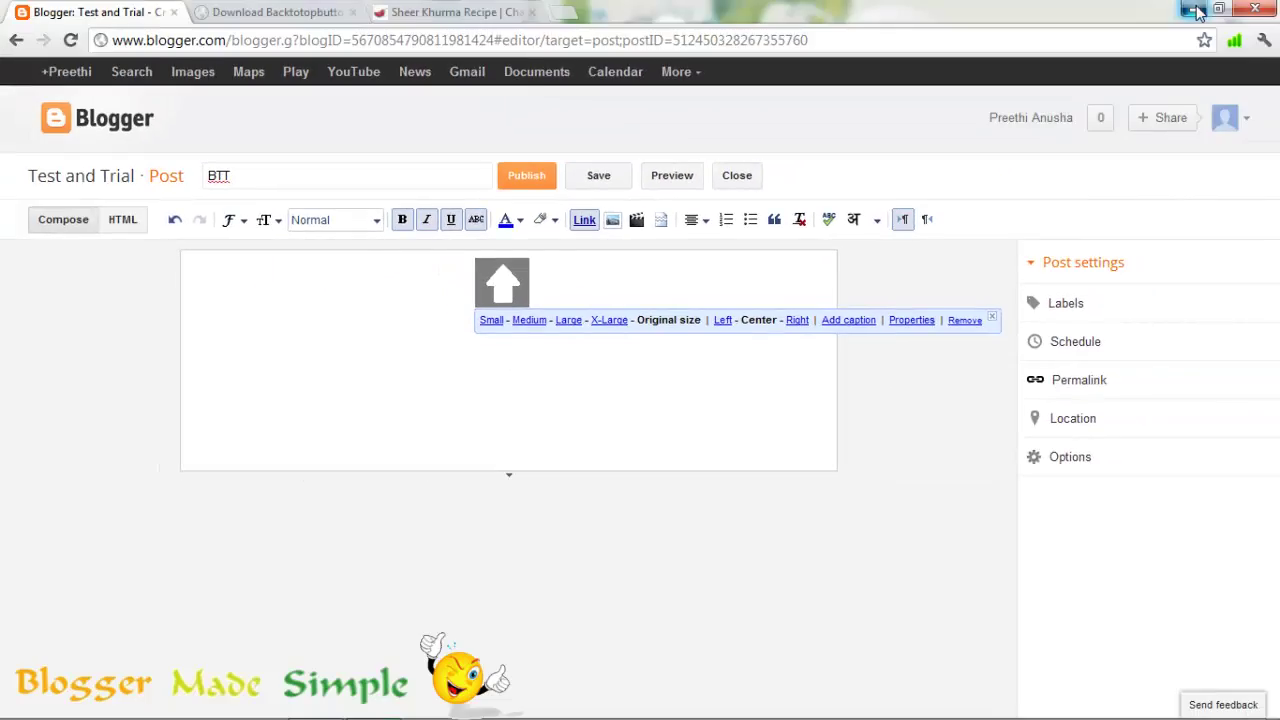
{"action": "left_click", "coordinate": [1200, 12]}
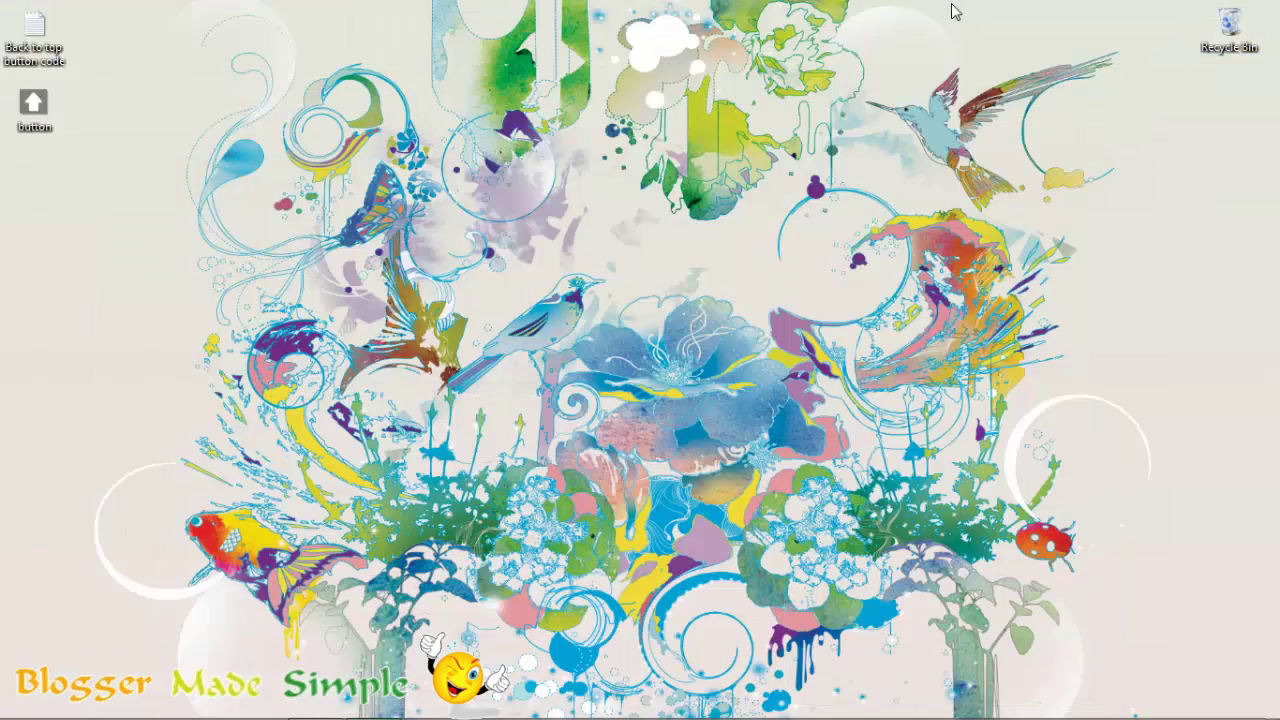
{"action": "double_click", "coordinate": [49, 46]}
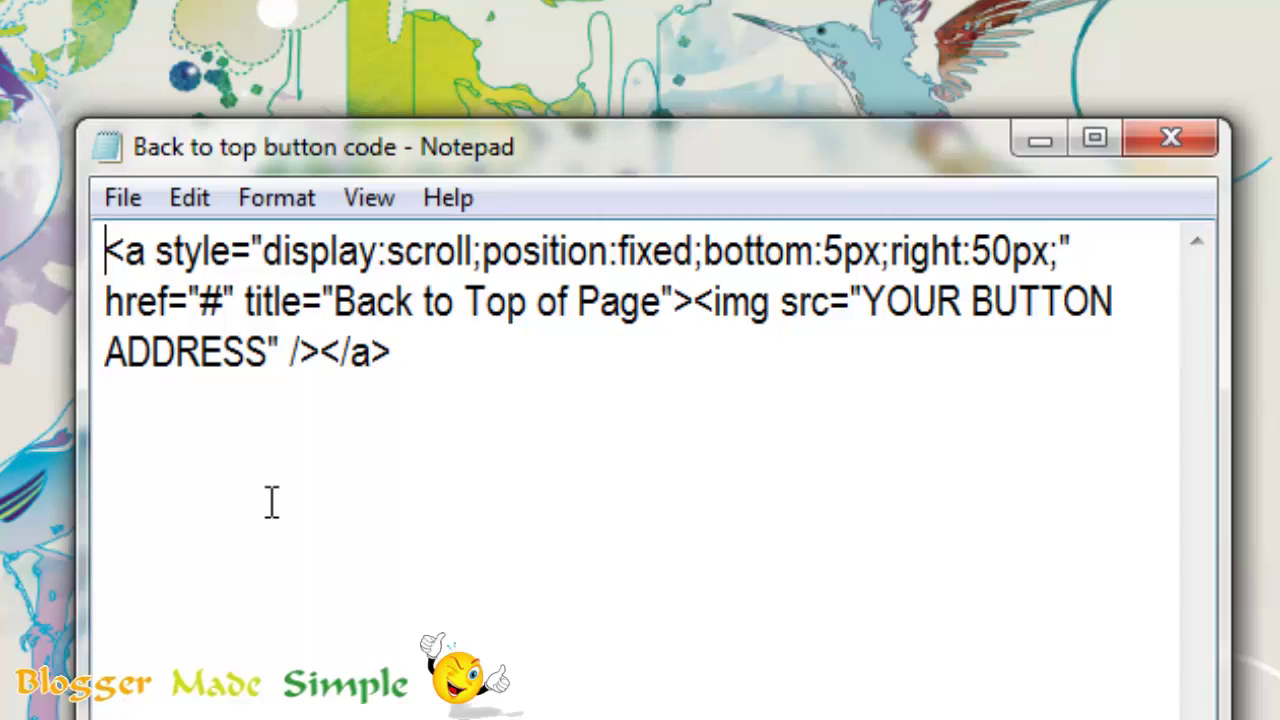
{"action": "left_click_drag", "start_coordinate": [862, 300], "coordinate": [270, 375]}
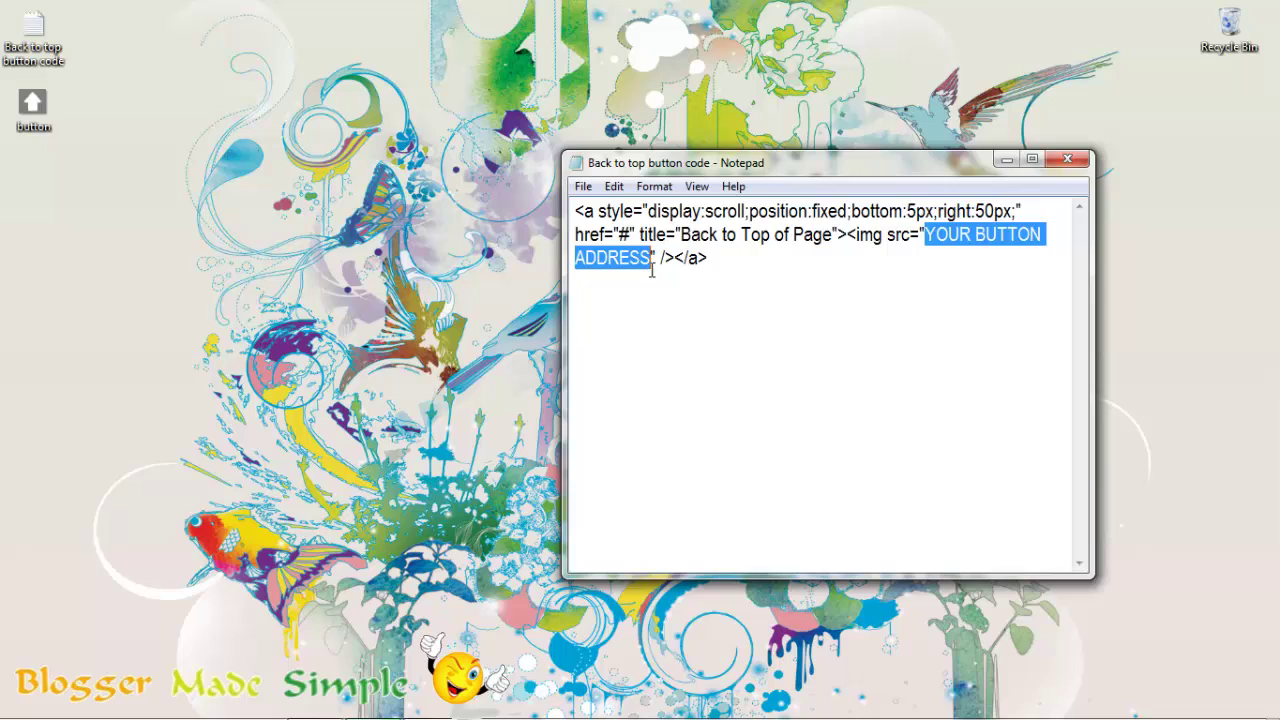
{"action": "key", "text": "BackSpace"}
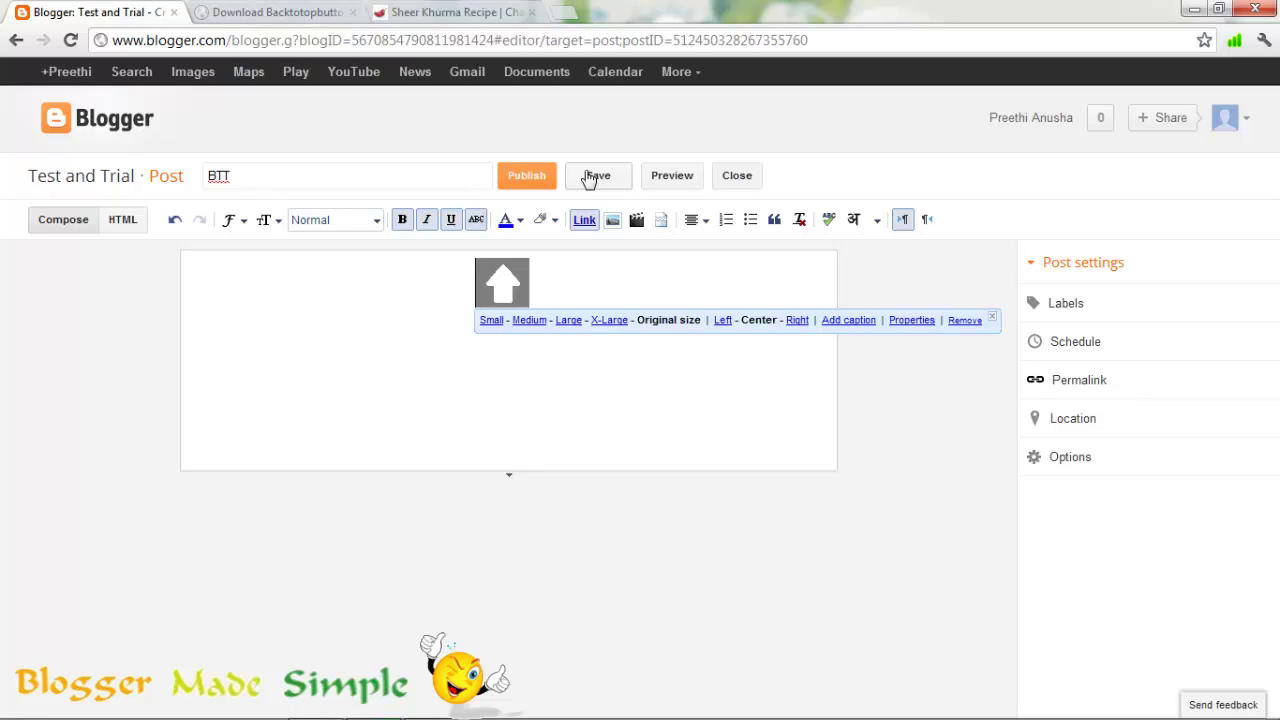
Save the BTT post as a draft in Blogger, leave the editor and open the blog's Layout page.
{"action": "left_click", "coordinate": [592, 178]}
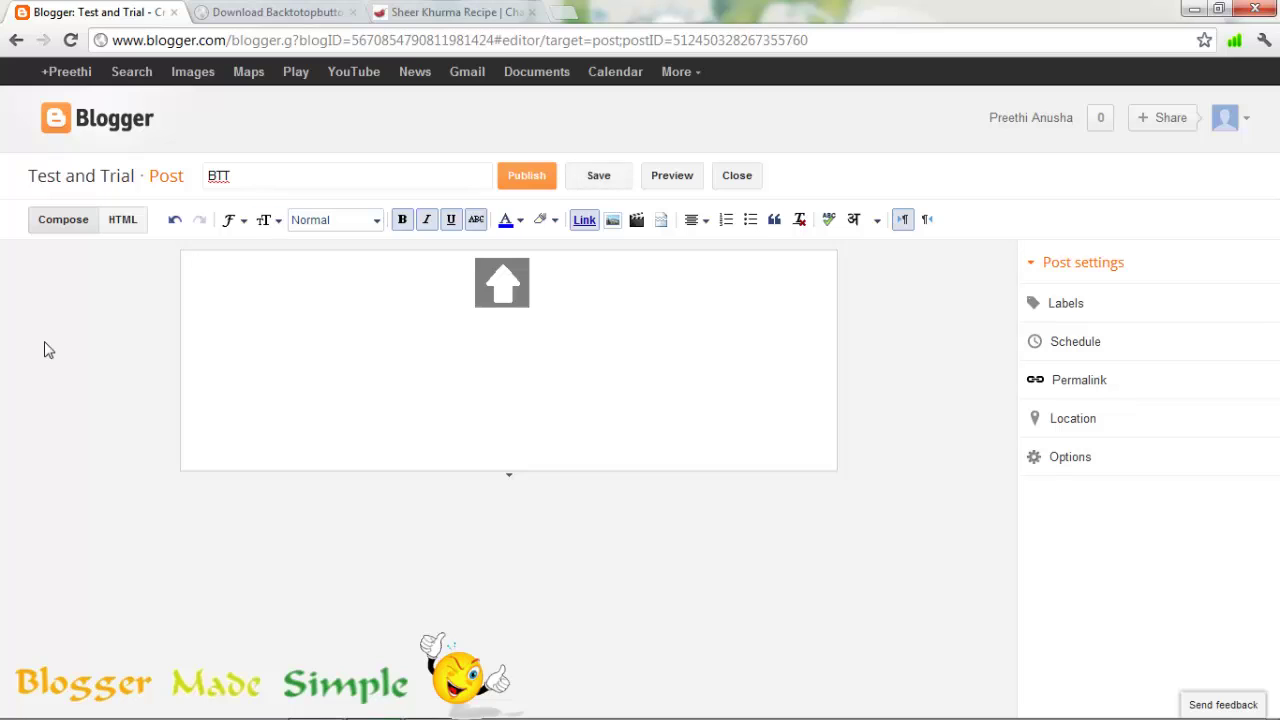
{"action": "left_click", "coordinate": [68, 190]}
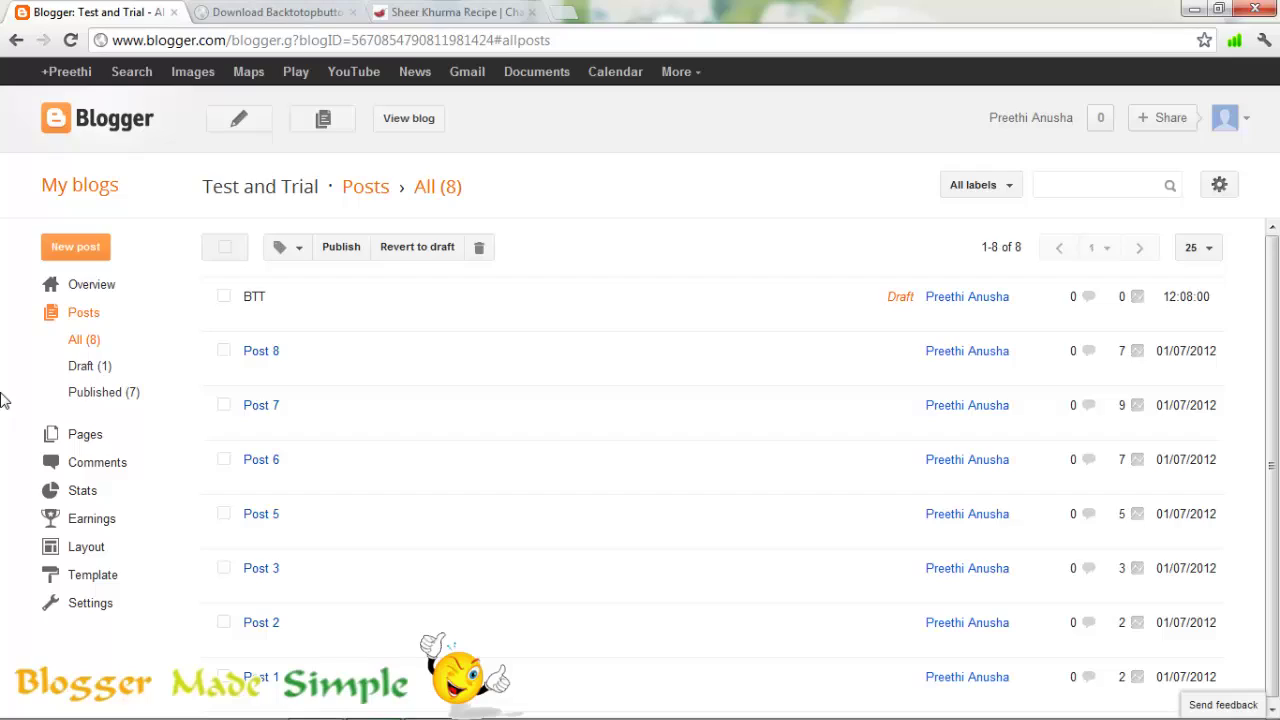
{"action": "left_click", "coordinate": [62, 549]}
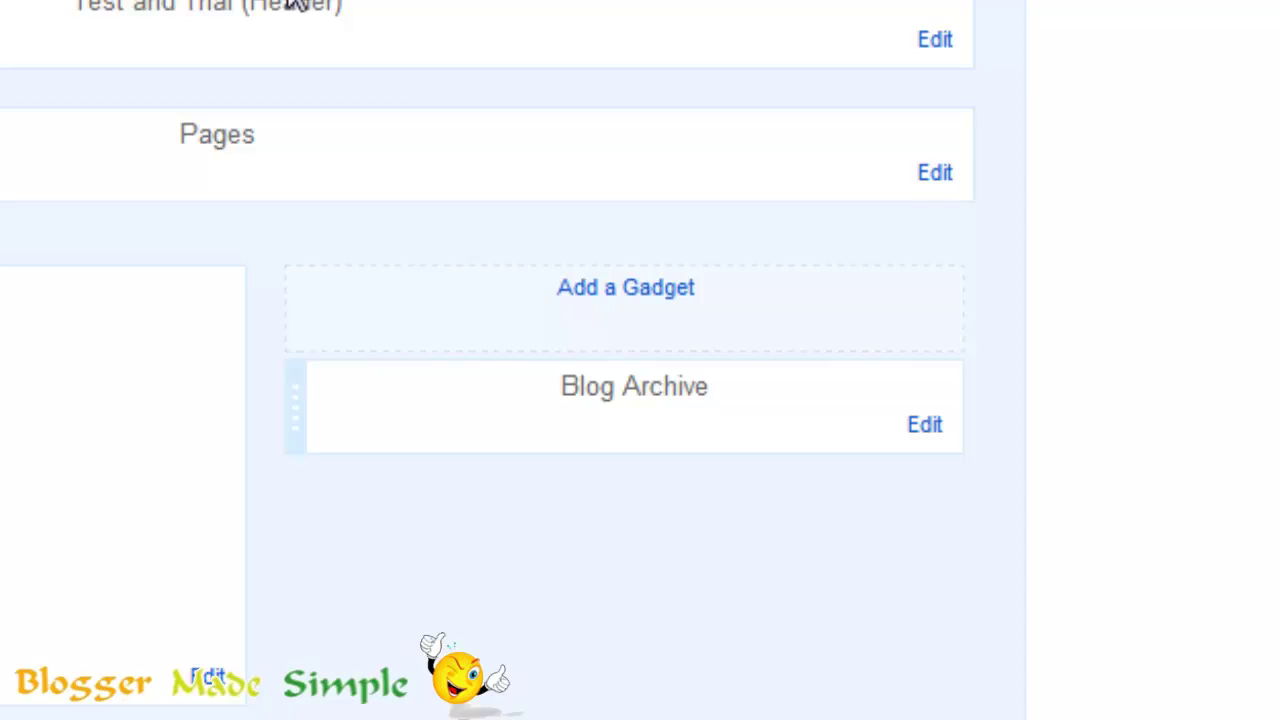
Add an HTML/JavaScript gadget to the sidebar section above Blog Archive.
{"action": "left_click", "coordinate": [622, 289]}
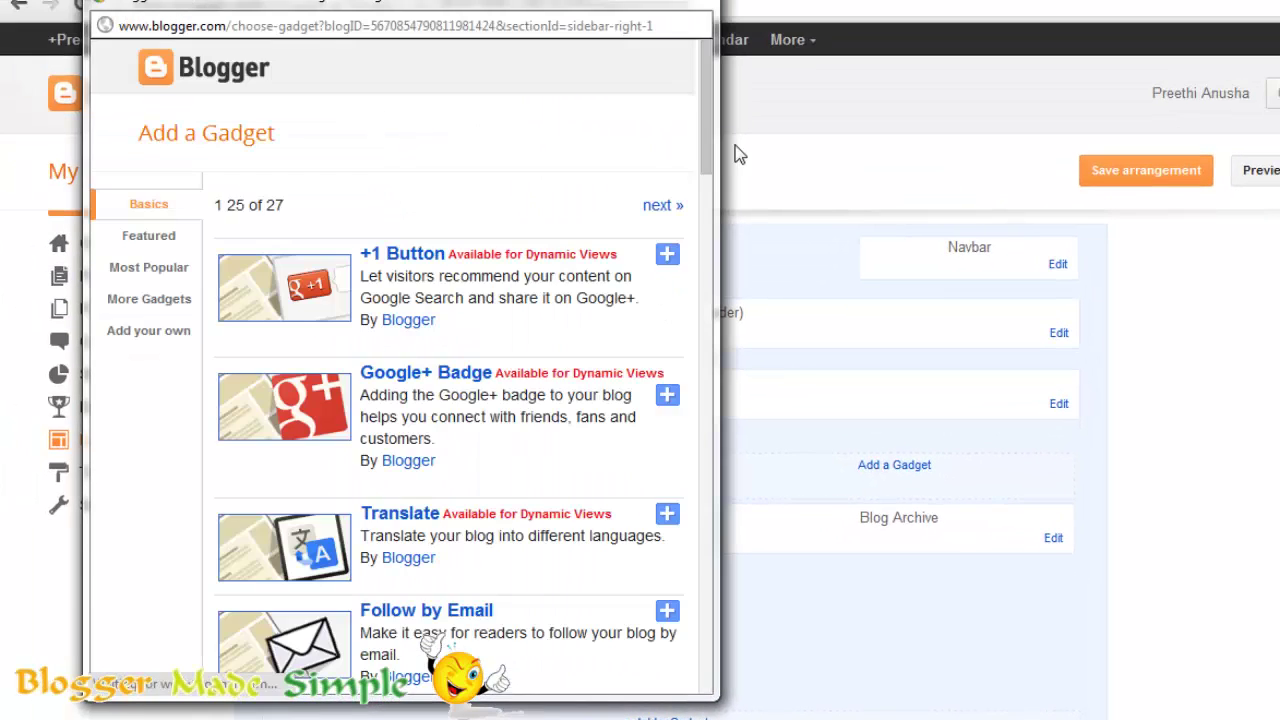
{"action": "left_click_drag", "start_coordinate": [705, 140], "coordinate": [694, 349]}
{"action": "left_click", "coordinate": [667, 381]}
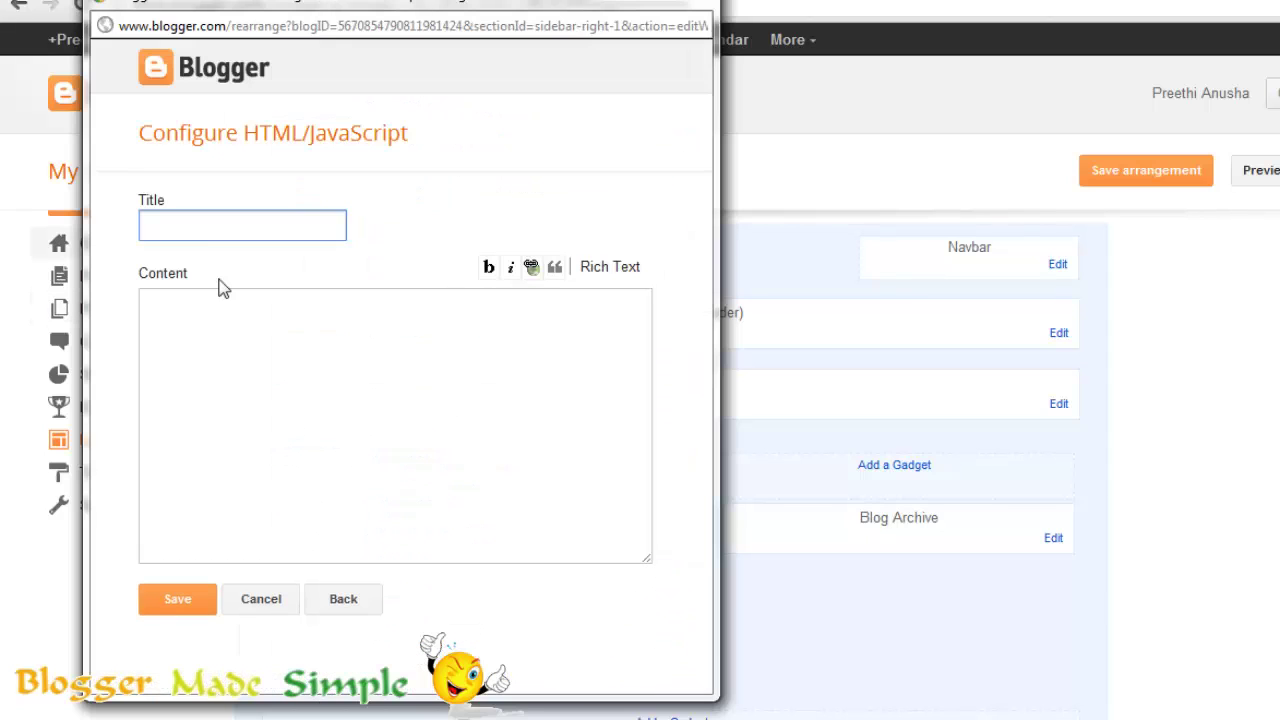
Copy the whole button code from Notepad into the gadget's content, leave the title empty and save the gadget.
{"action": "left_click", "coordinate": [163, 229]}
{"action": "left_click", "coordinate": [189, 361]}
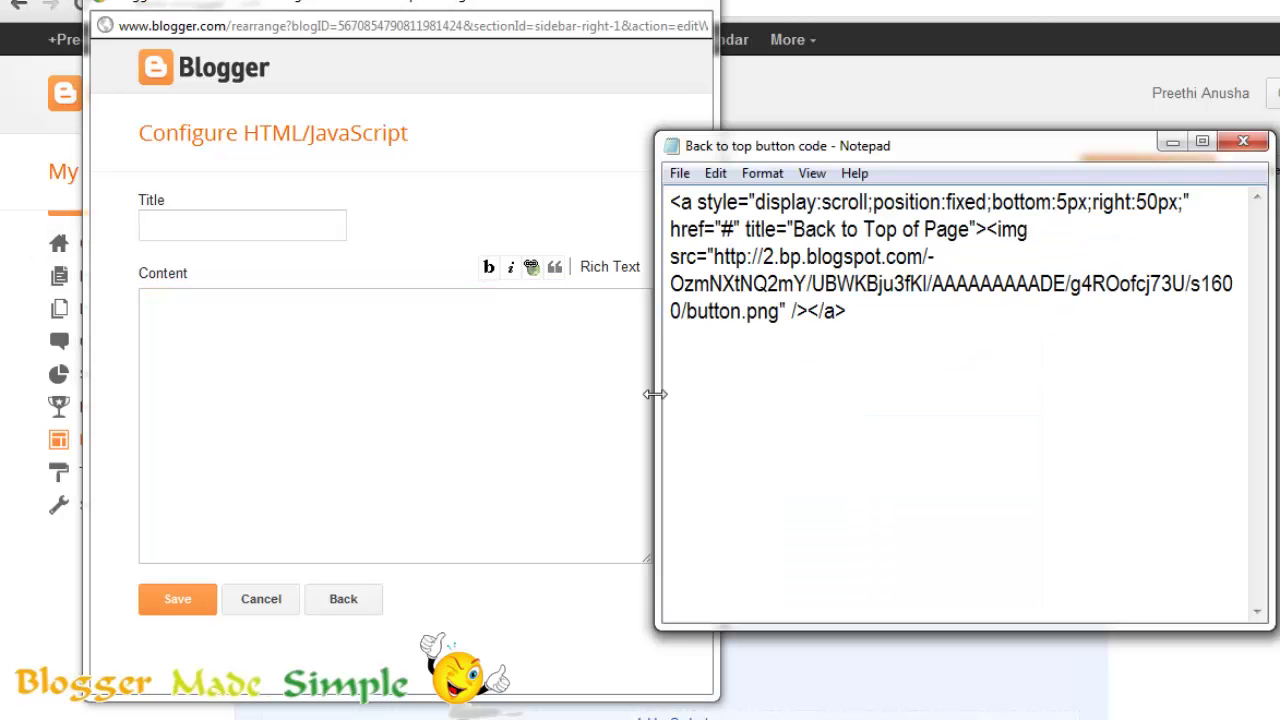
{"action": "key", "text": "ctrl+a"}
{"action": "left_click", "coordinate": [463, 323]}
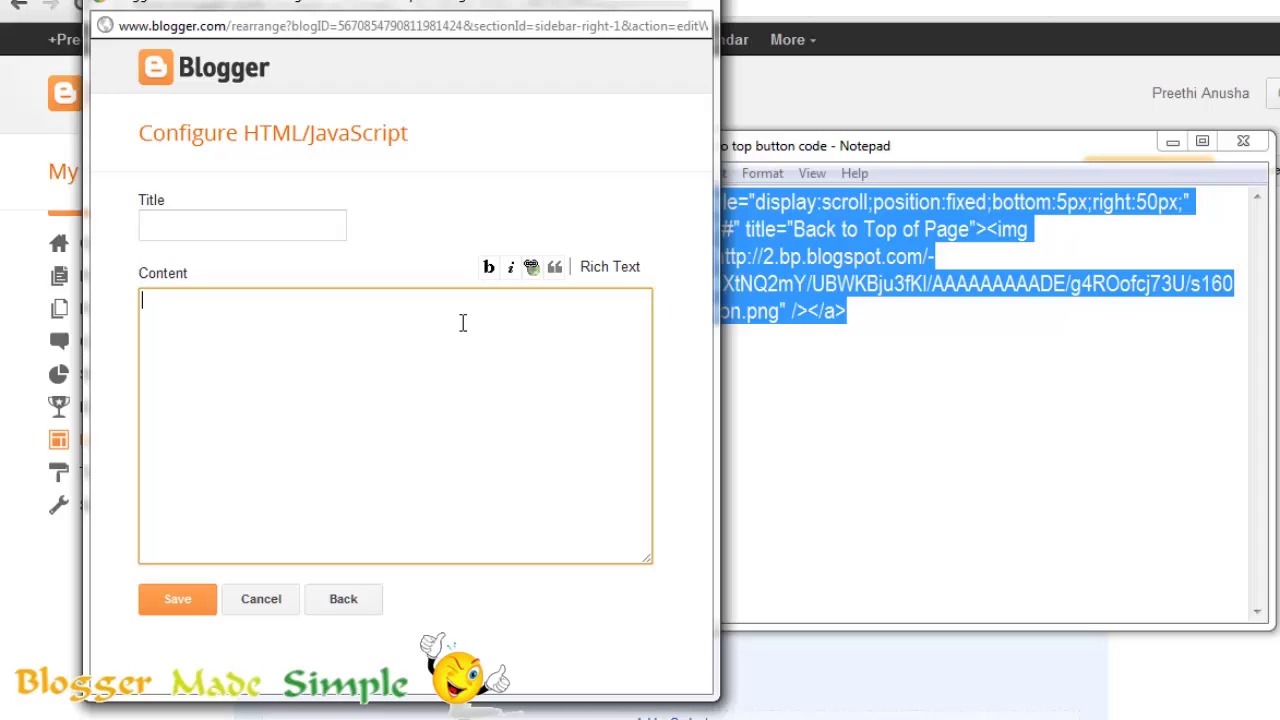
{"action": "type", "text": "<a style=\"display:scroll;position:fixed;bottom:5px;right:50px;\"  href=\"#\" title=\"Back to Top of Page\"><img  src=\"http://2.bp.blogspot.com/-  OzmNXtNQ2mY/UBWKBju3fKI/AAAAAAAAADE/g4ROofcj73U/s160  0/button.png\" /></a>"}
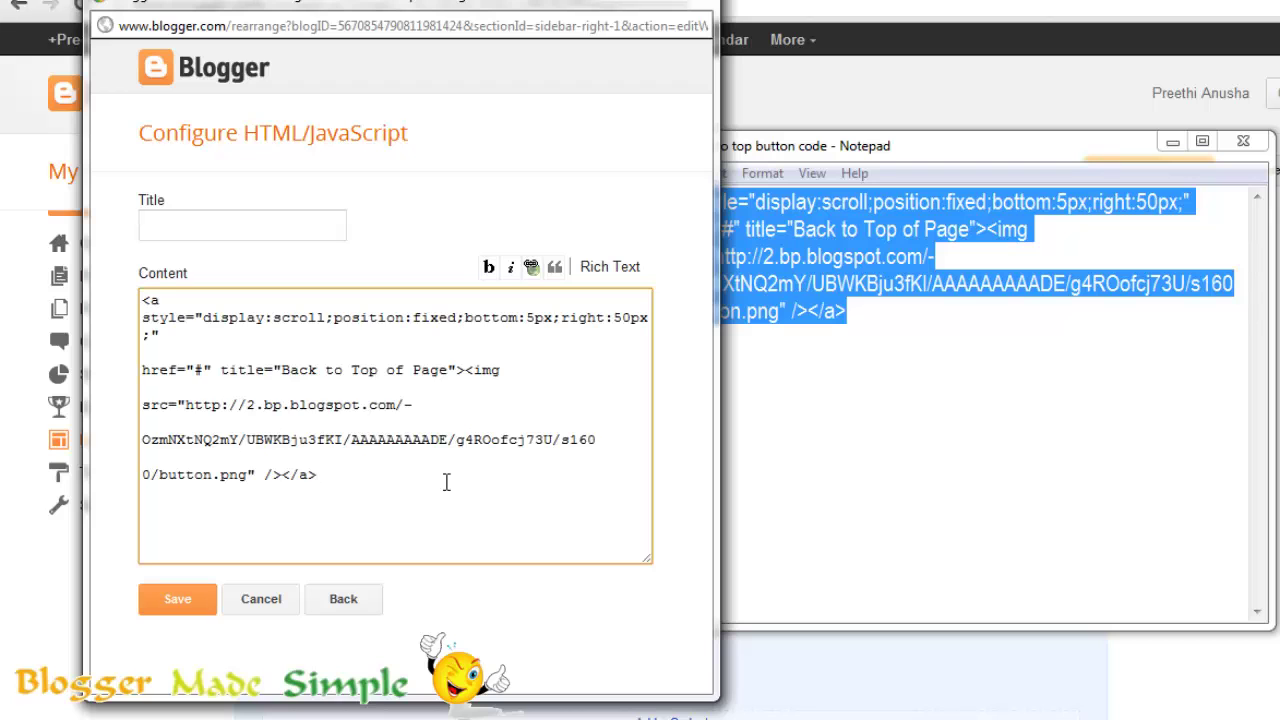
{"action": "left_click", "coordinate": [181, 605]}
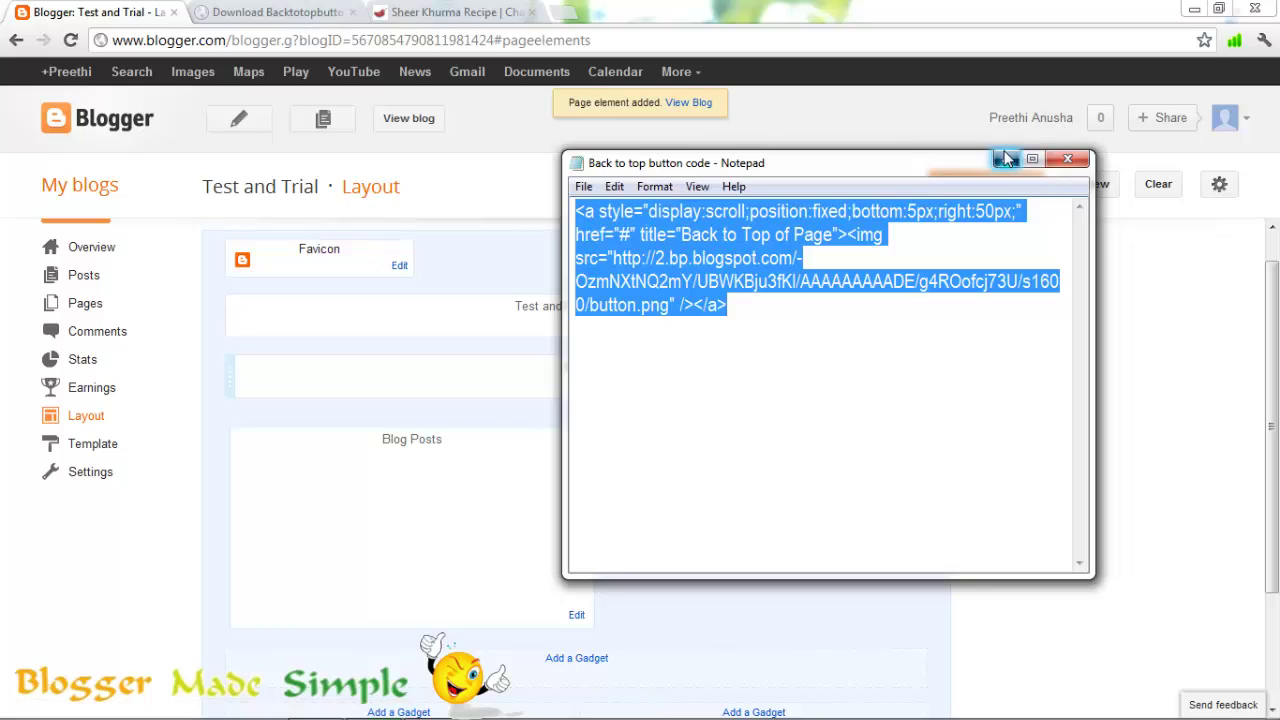
Minimize Notepad, save the layout arrangement and view the blog in a new browser tab.
{"action": "left_click", "coordinate": [1005, 156]}
{"action": "left_click", "coordinate": [979, 186]}
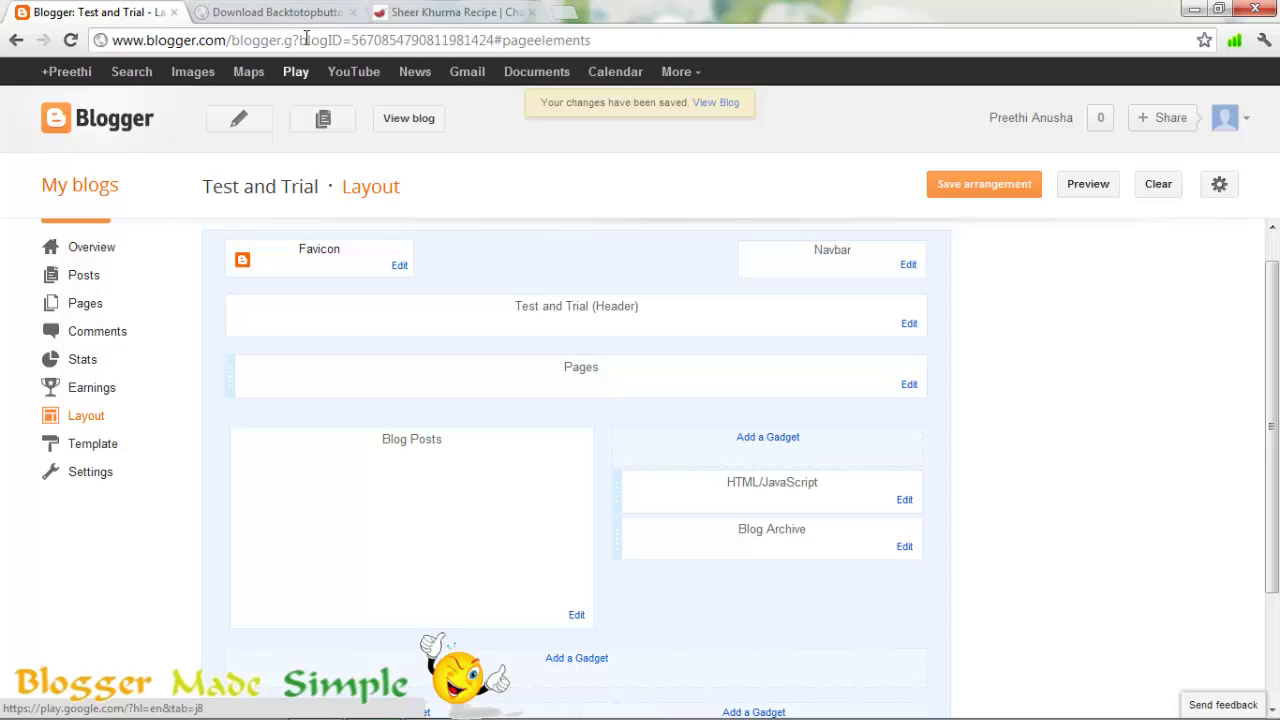
{"action": "right_click", "coordinate": [405, 122]}
{"action": "left_click", "coordinate": [412, 128]}
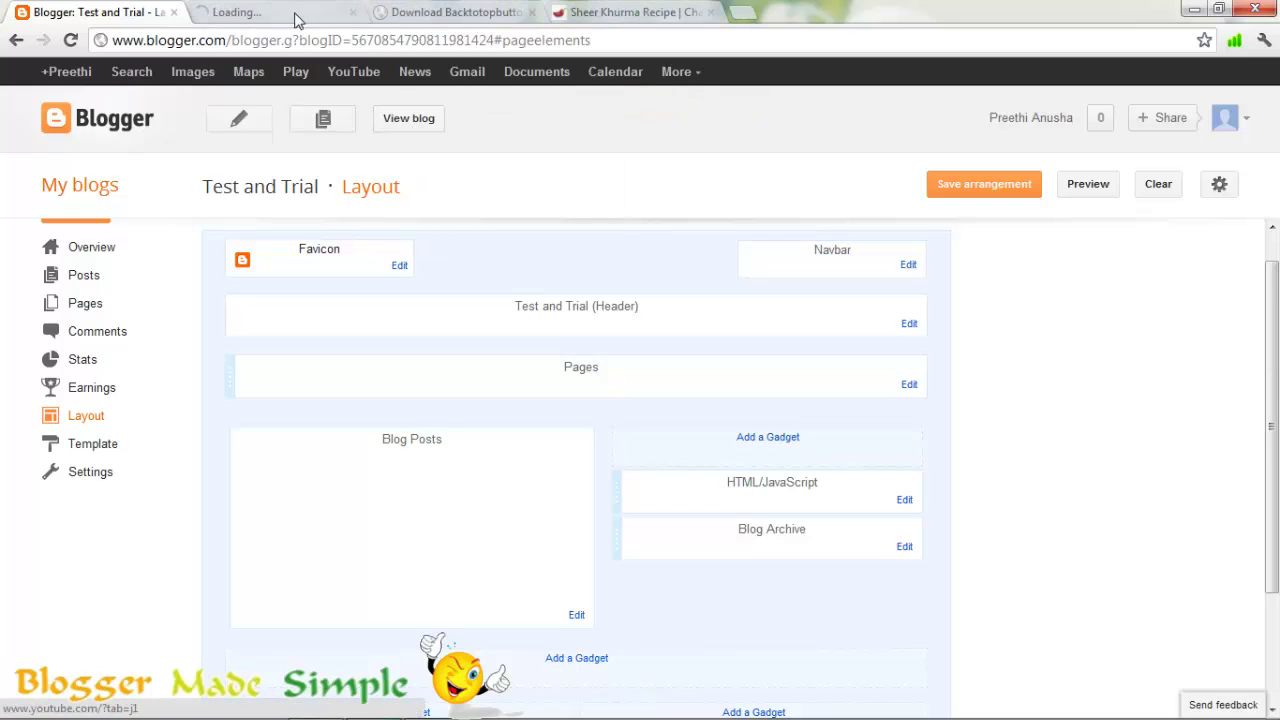
{"action": "left_click", "coordinate": [296, 14]}
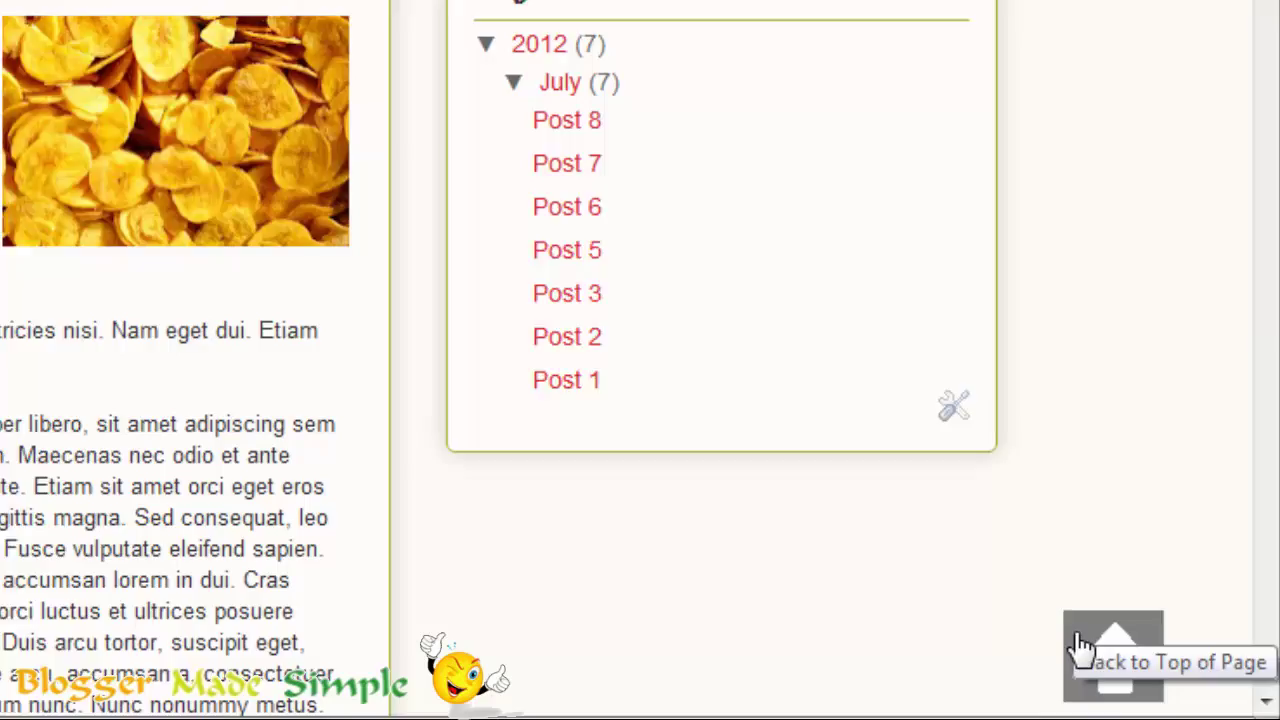
Scroll through the blog's posts and test the Back to Top of Page arrow button.
{"action": "scroll", "coordinate": [904, 627], "scroll_direction": "down", "scroll_amount": 5}
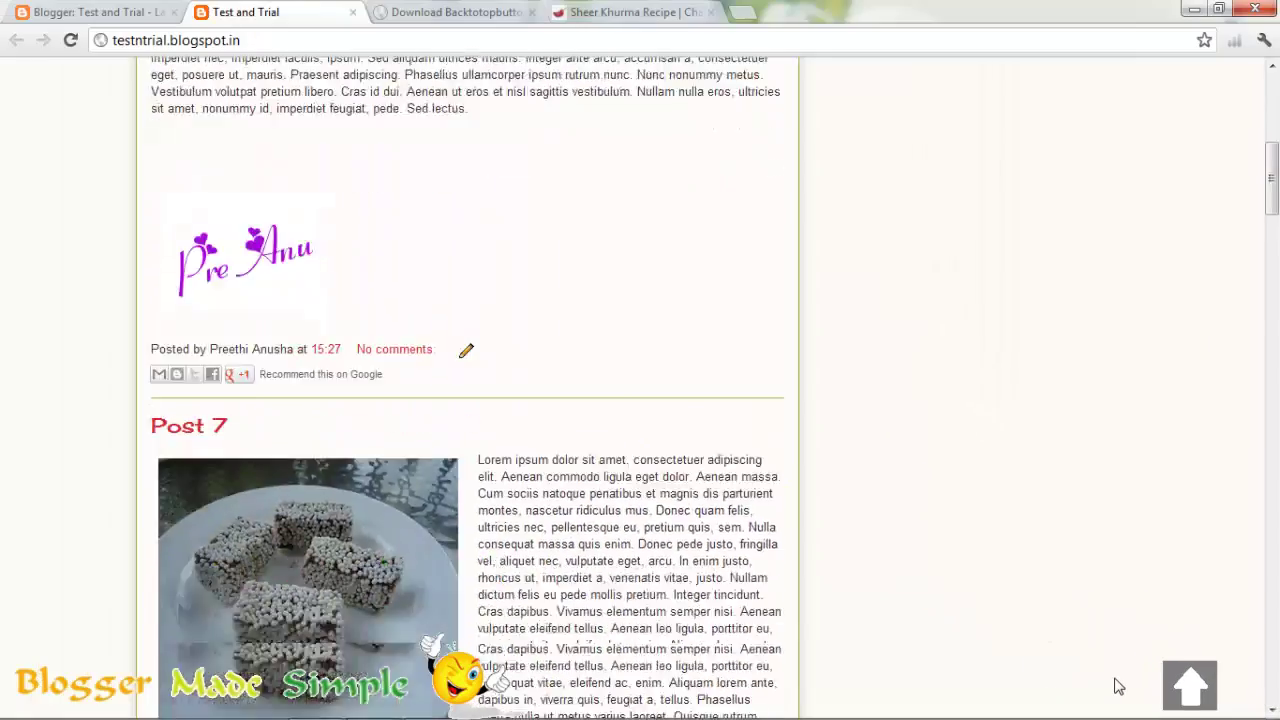
{"action": "scroll", "coordinate": [1118, 687], "scroll_direction": "up", "scroll_amount": 5}
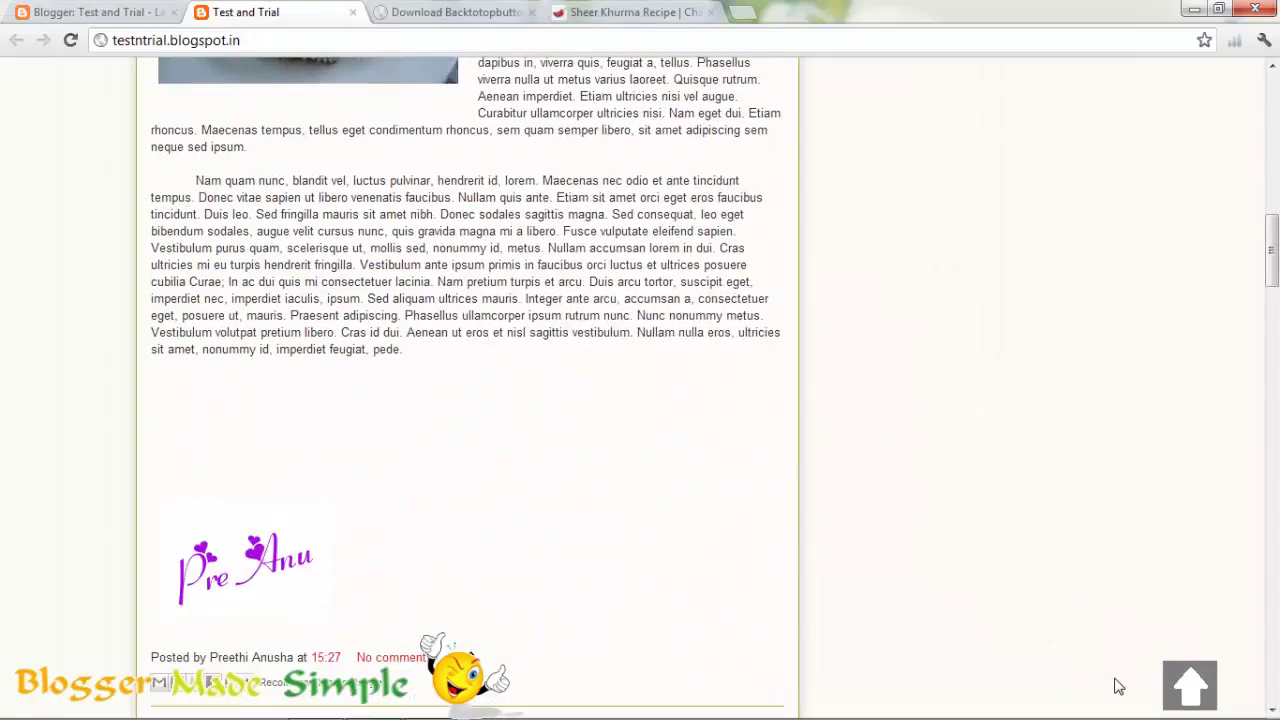
{"action": "scroll", "coordinate": [1118, 687], "scroll_direction": "down", "scroll_amount": 5}
{"action": "scroll", "coordinate": [1118, 687], "scroll_direction": "up", "scroll_amount": 15}
{"action": "scroll", "coordinate": [1118, 687], "scroll_direction": "down", "scroll_amount": 15}
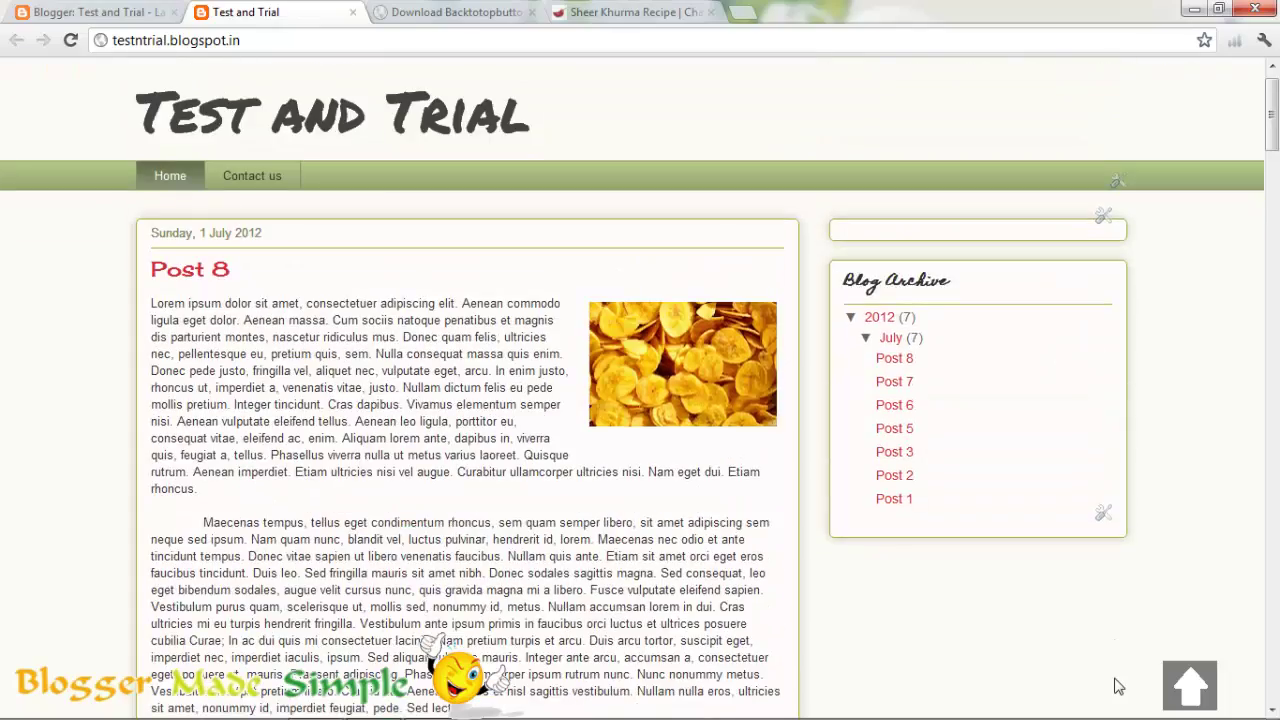
{"action": "scroll", "coordinate": [1118, 687], "scroll_direction": "down", "scroll_amount": 15}
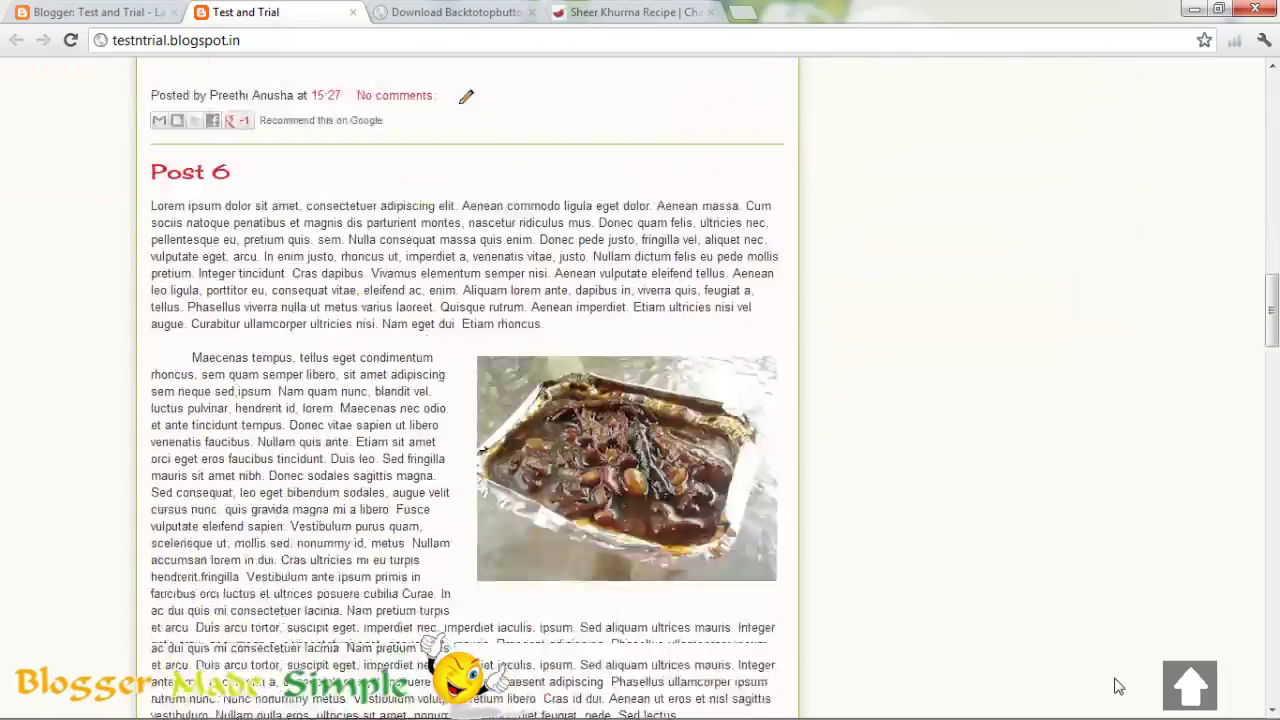
{"action": "left_click", "coordinate": [1210, 684]}
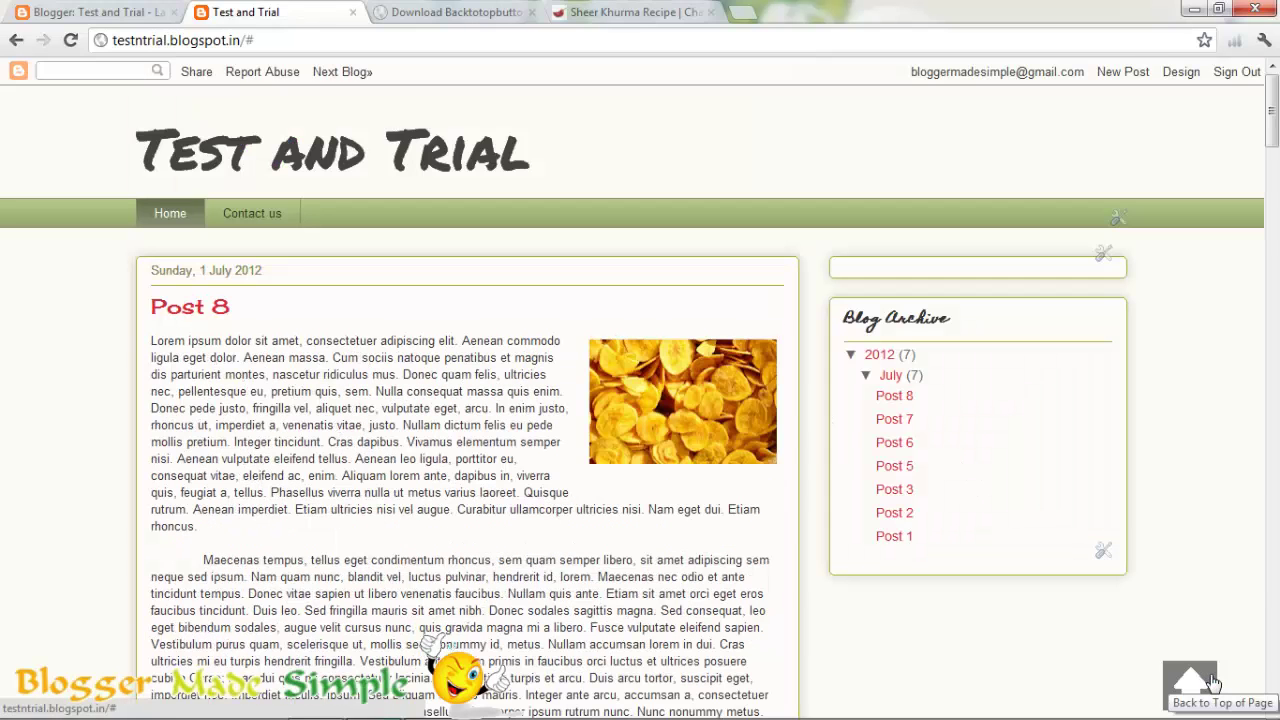